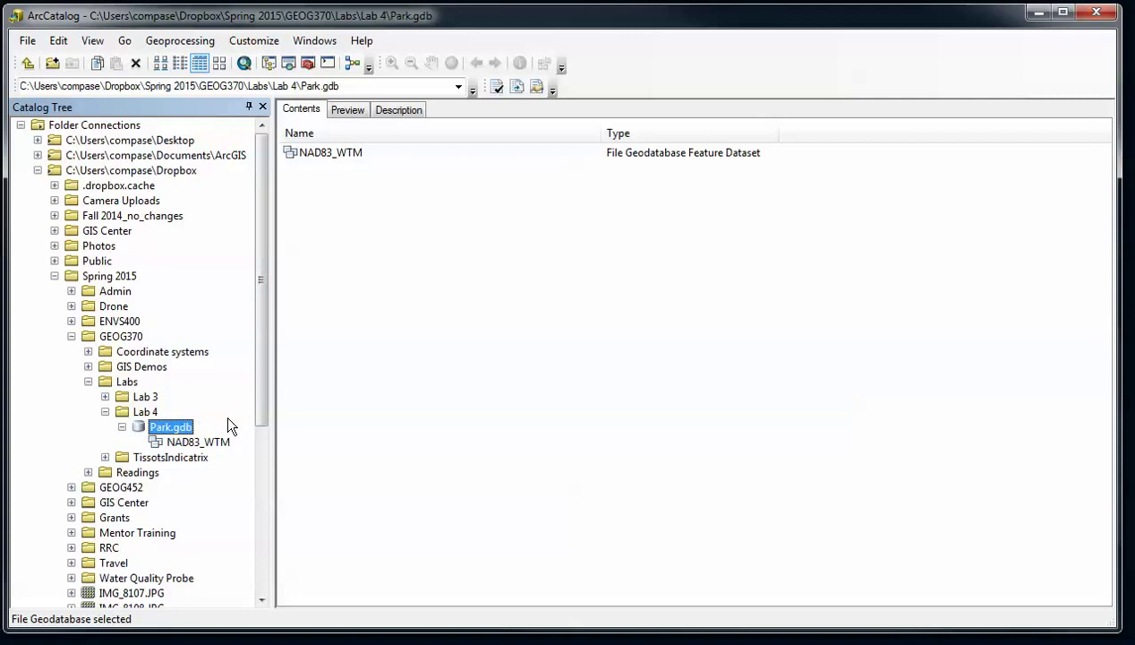
Select the NAD83_WTM feature dataset in Park.gdb to show its empty contents.
left_click(208, 439)
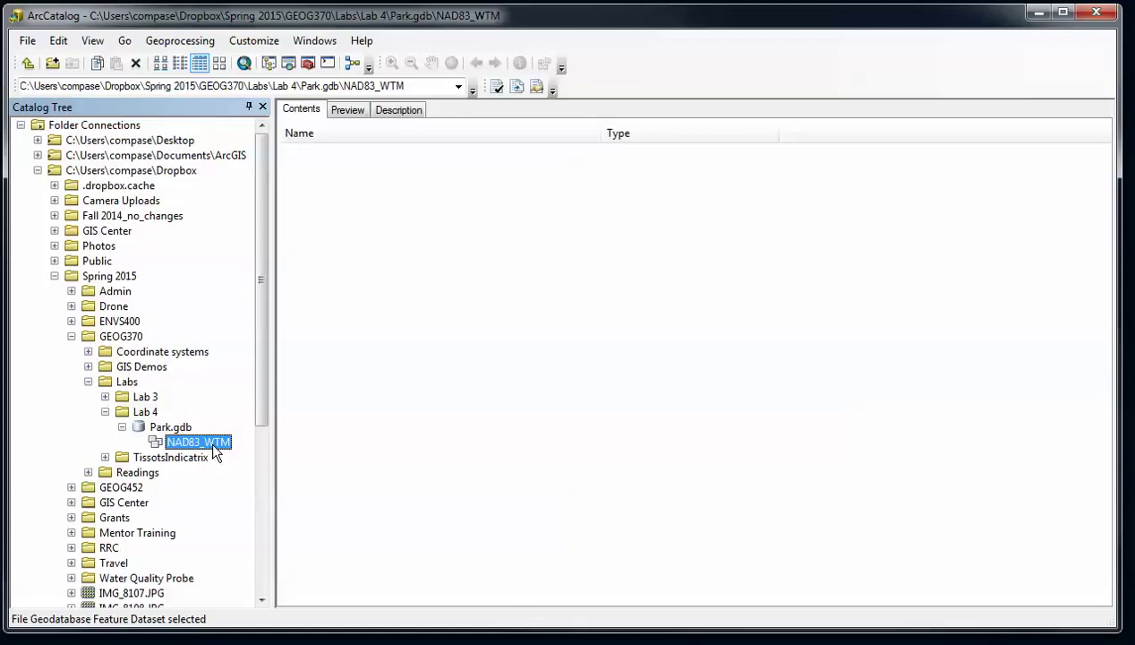
Start a new Line Features feature class named Trails in the NAD83_WTM dataset.
right_click(368, 296)
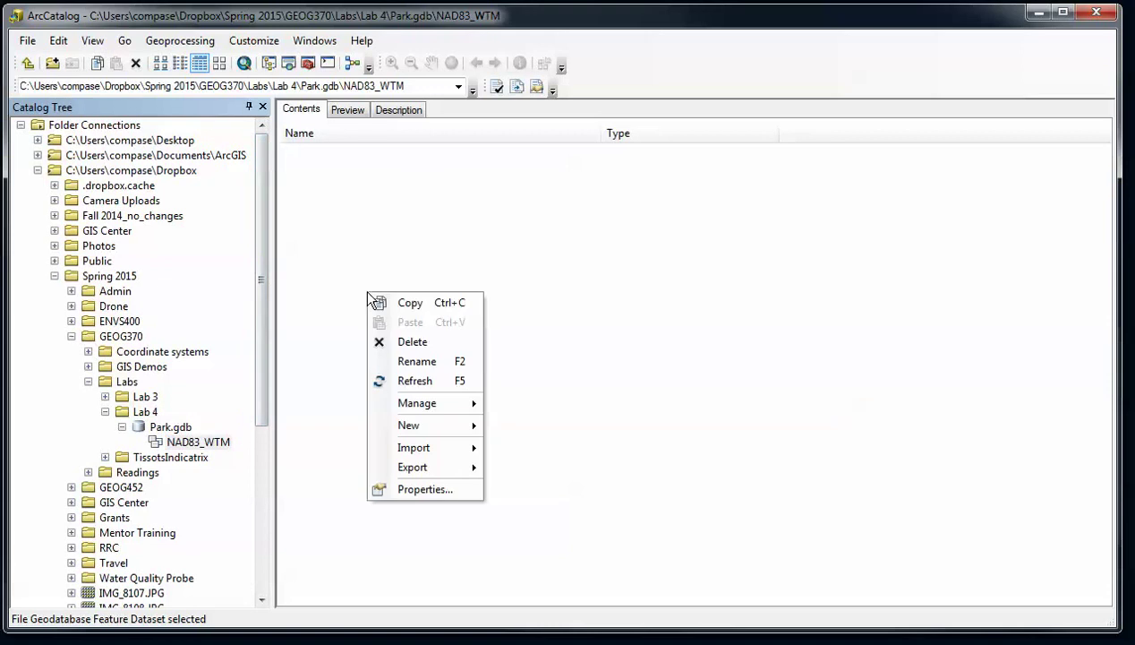
mouse_move(434, 425)
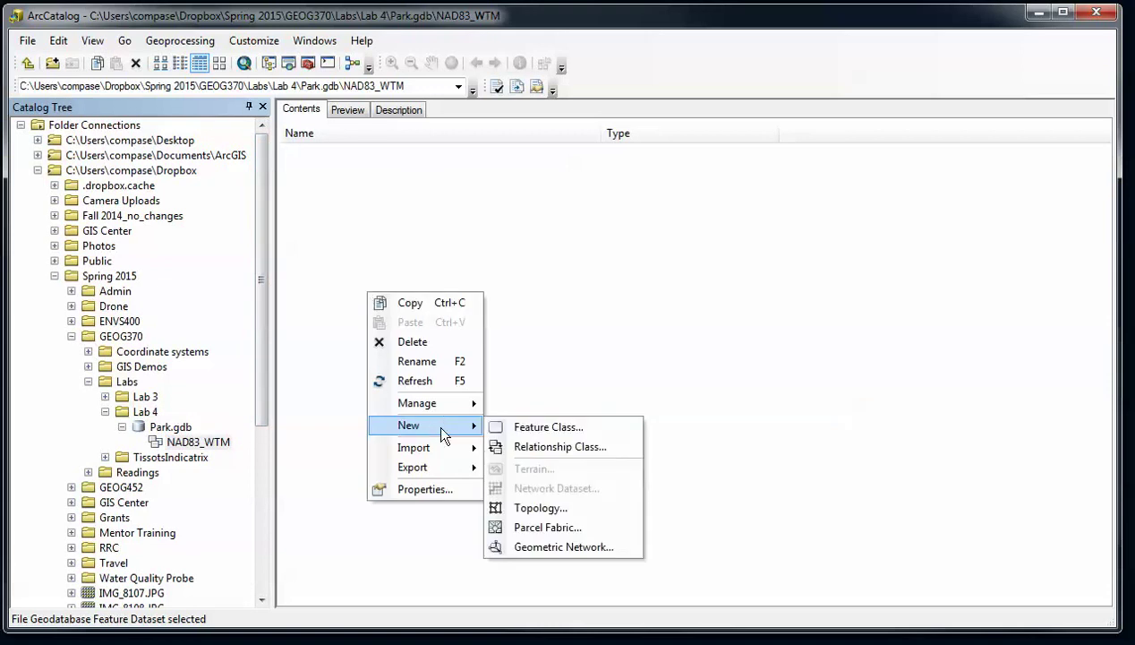
left_click(208, 441)
right_click(215, 444)
mouse_move(300, 576)
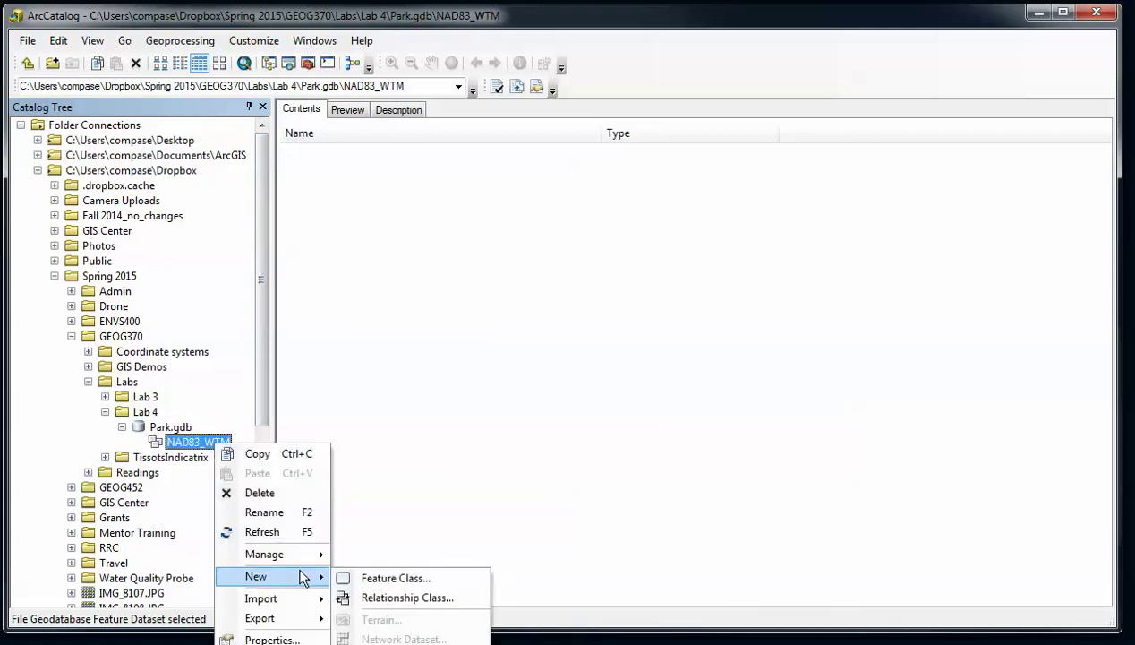
left_click(376, 578)
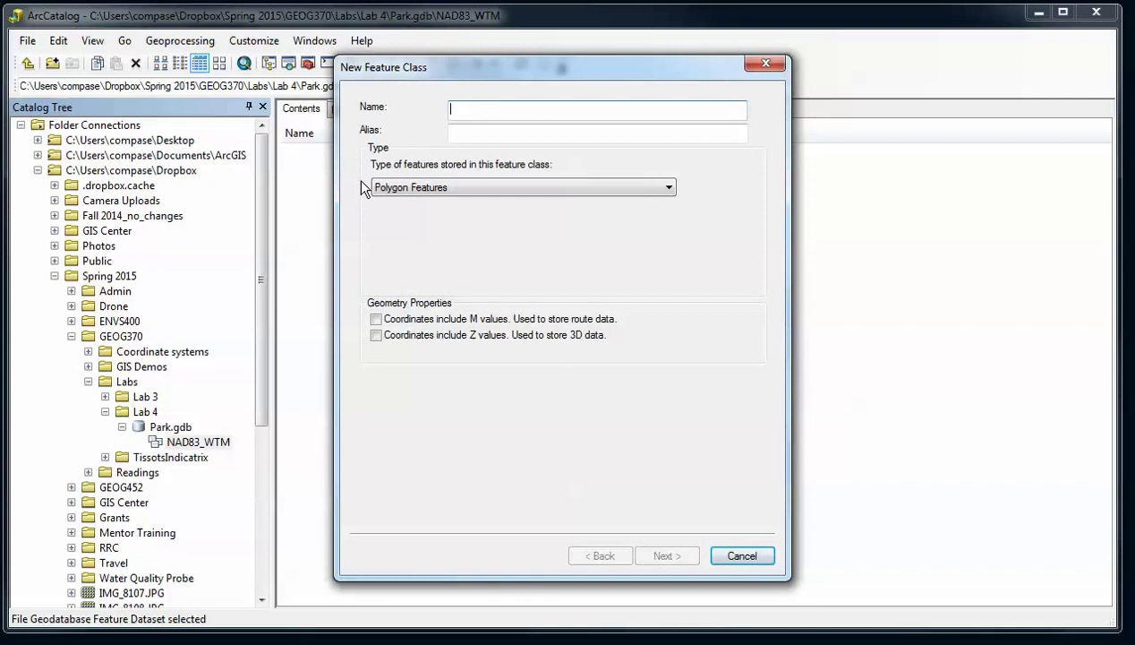
type("Trails")
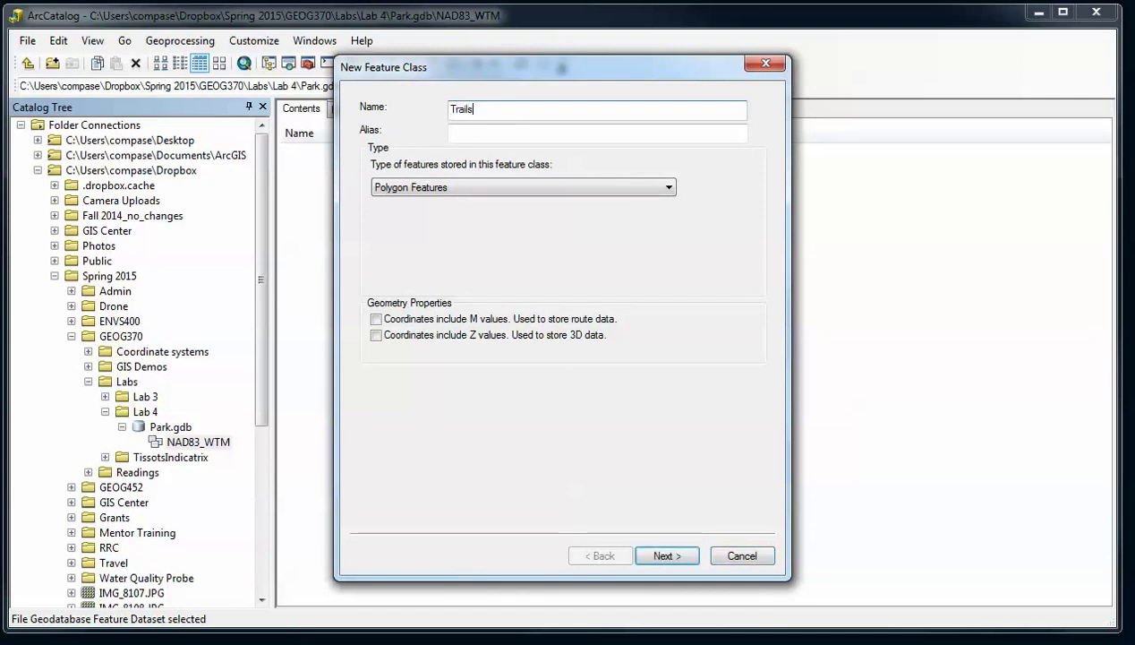
left_click(375, 187)
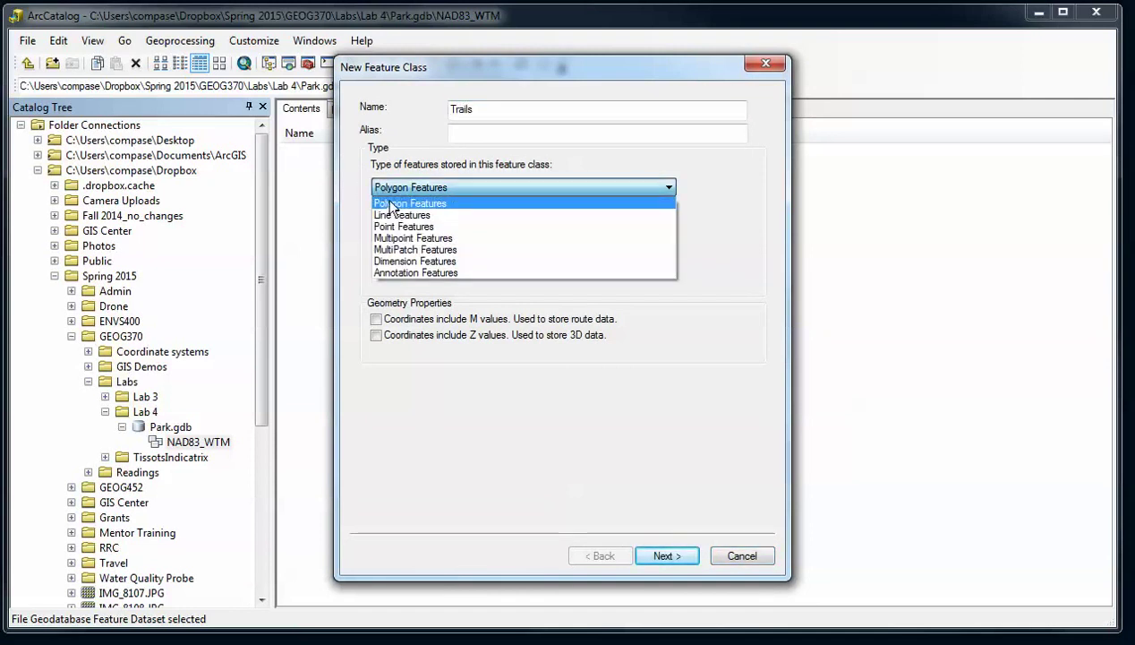
left_click(394, 216)
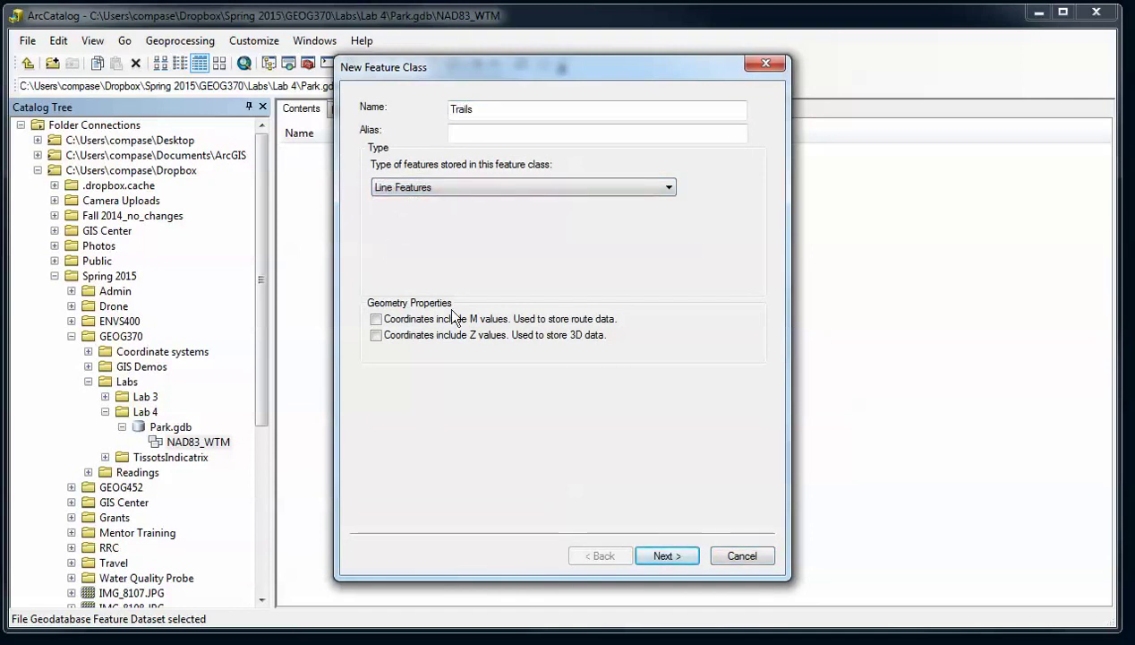
left_click(660, 556)
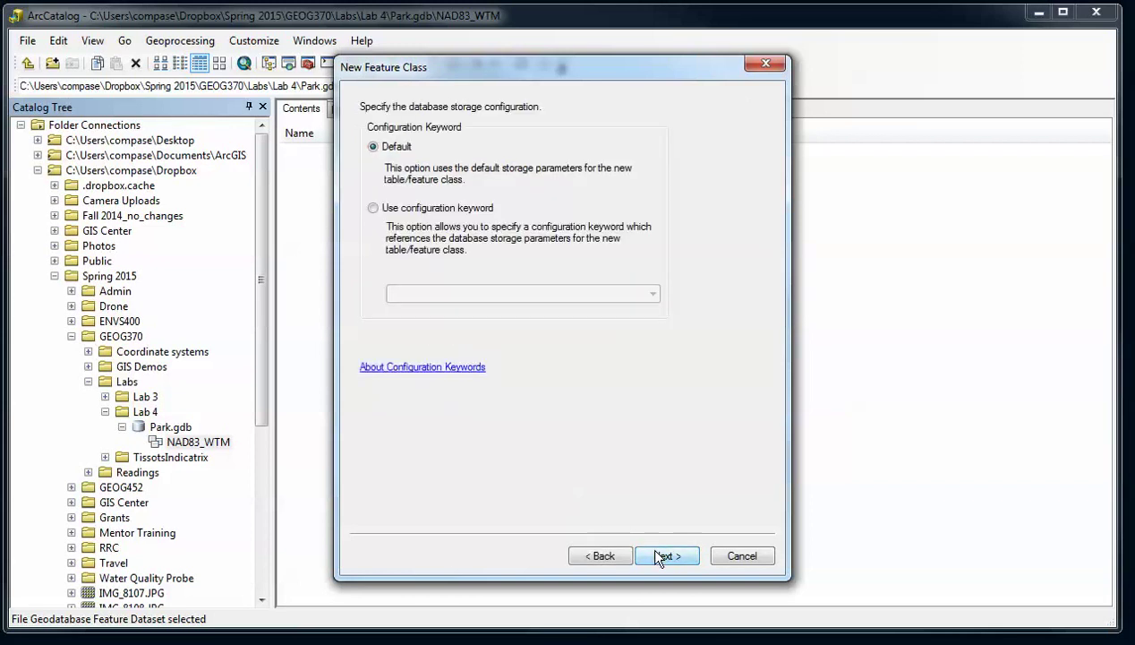
Keep default storage and add a Text field named Name, leaving its domain blank.
left_click(663, 556)
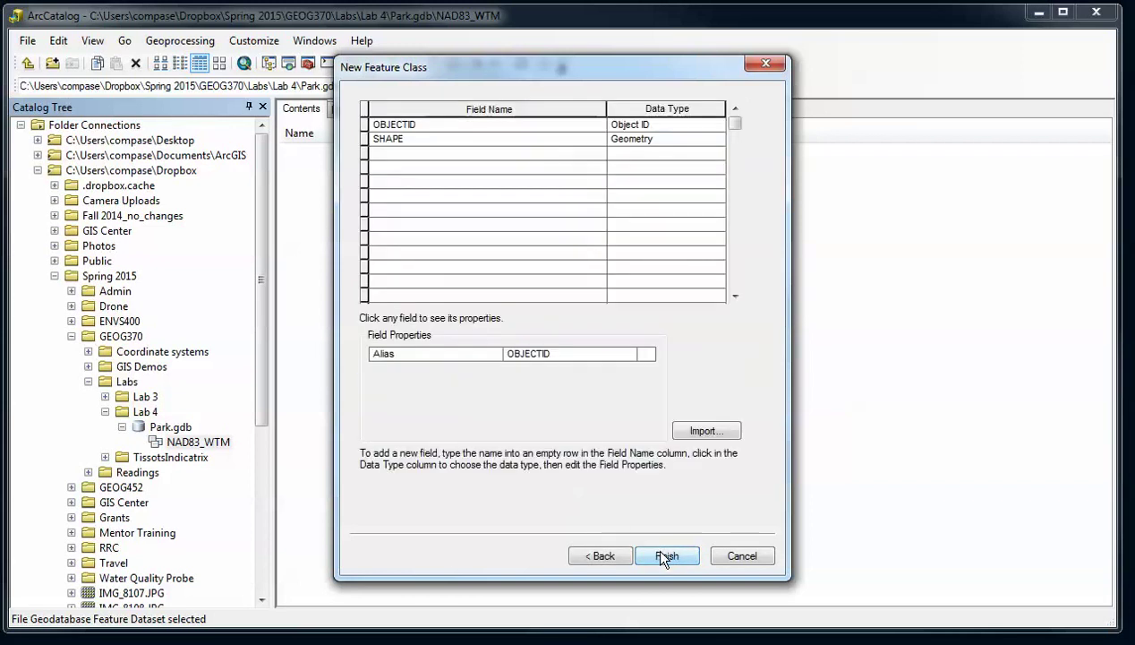
left_click_drag(529, 60, 521, 65)
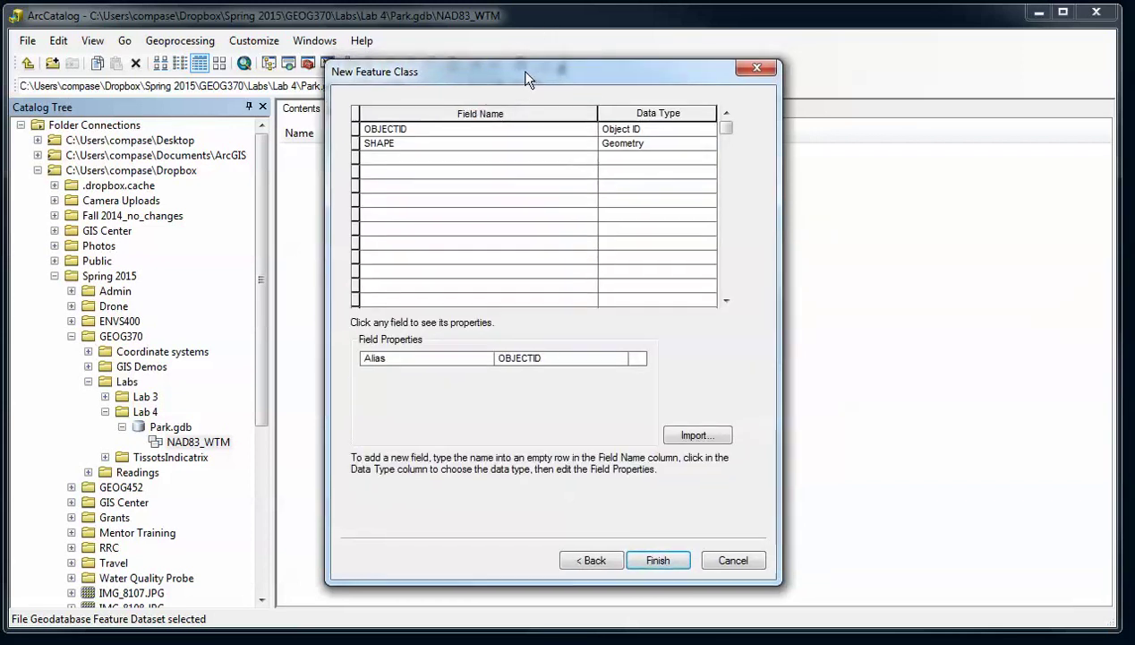
left_click(520, 159)
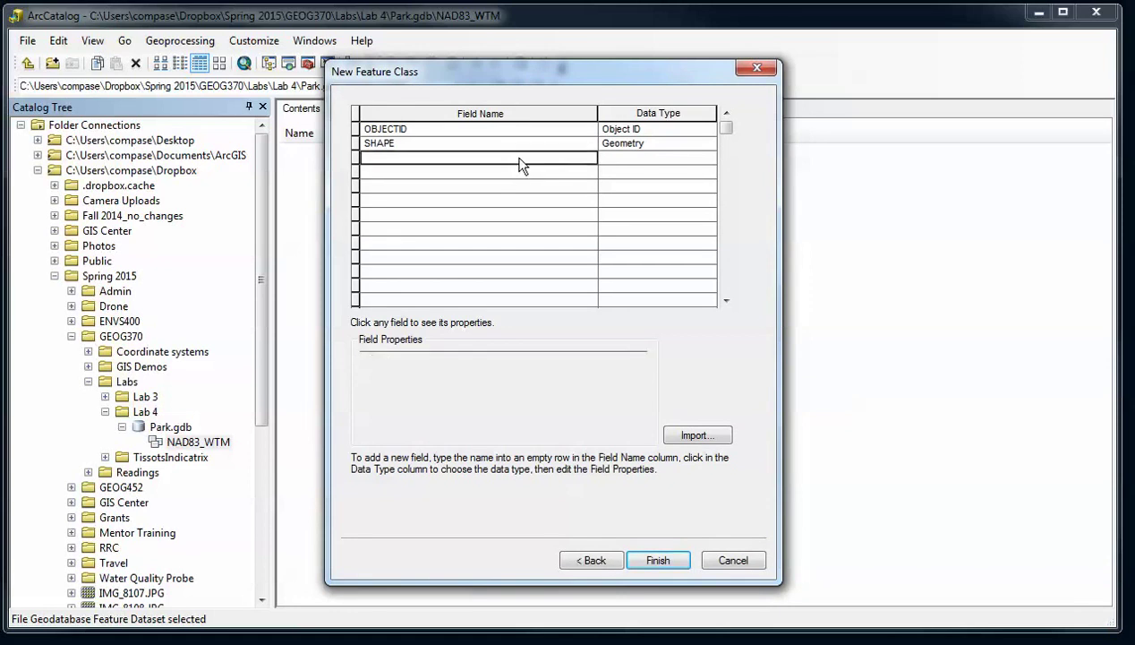
type("Name")
key("Tab")
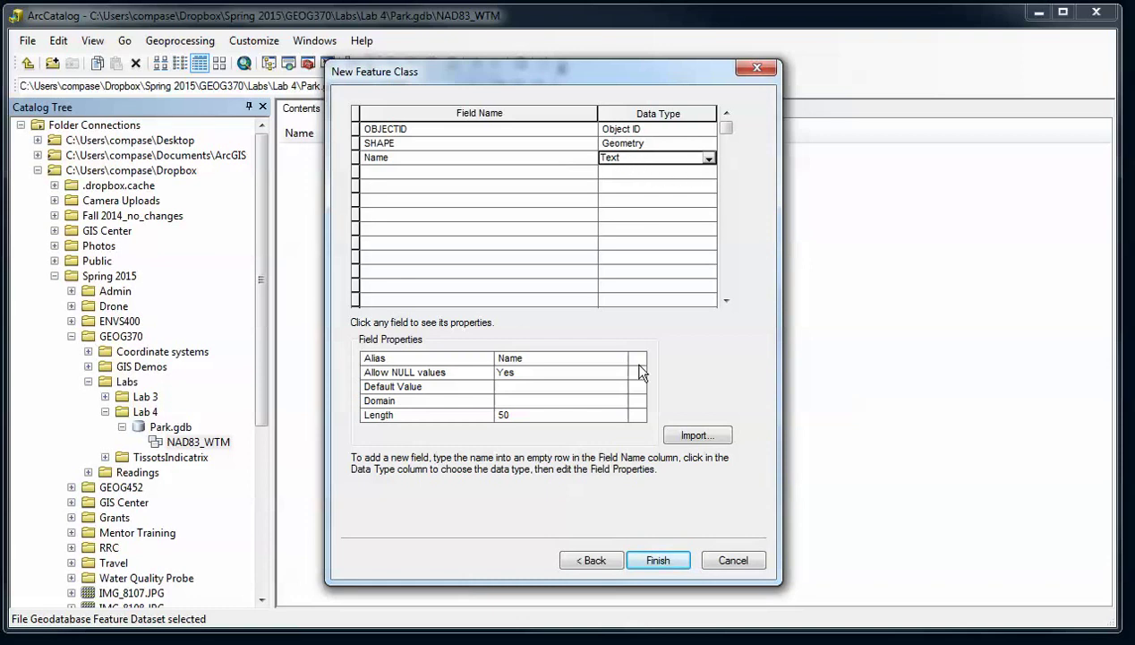
left_click(438, 399)
left_click(521, 414)
left_click(521, 401)
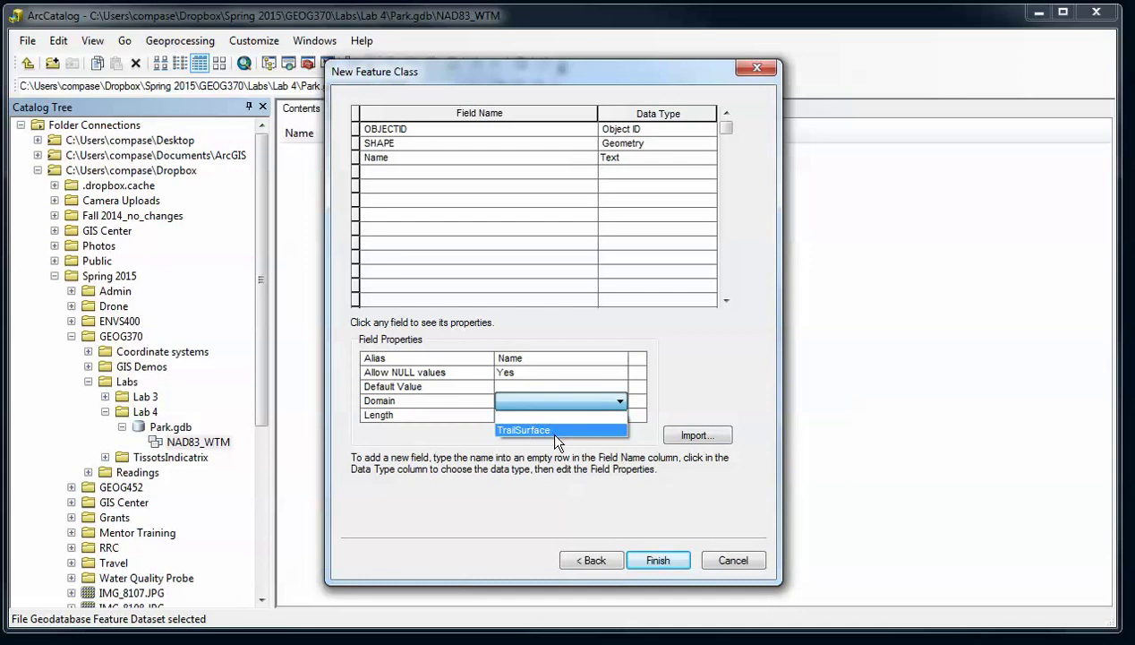
left_click(488, 405)
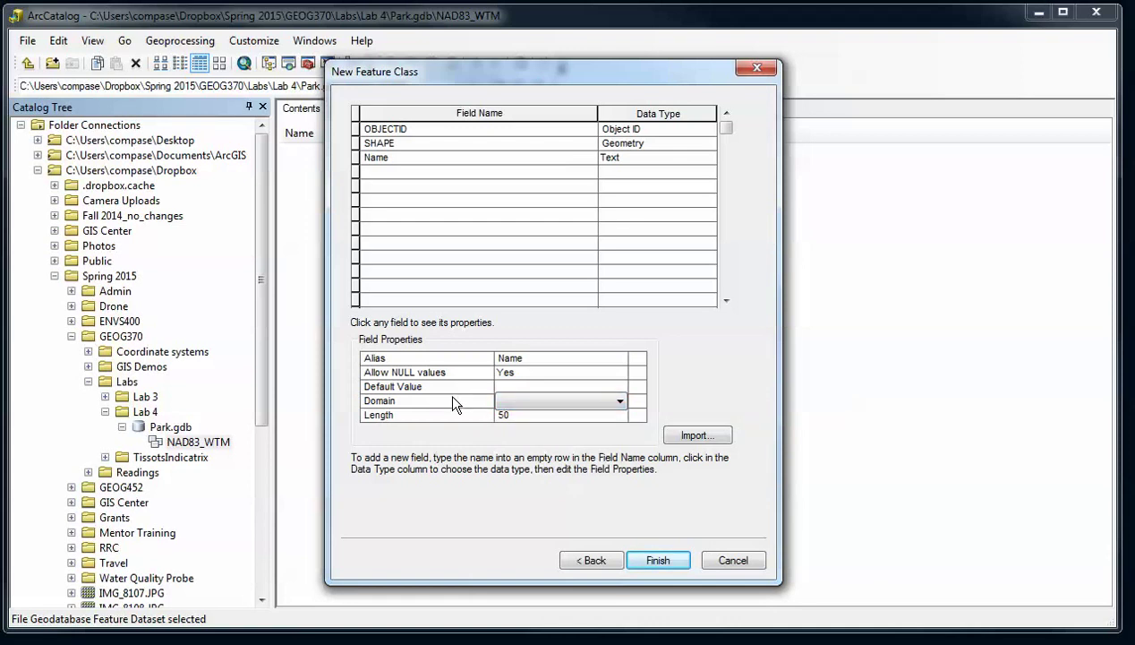
Add a Short Integer Width field using the TrailWidth domain with default value 2.
left_click(439, 172)
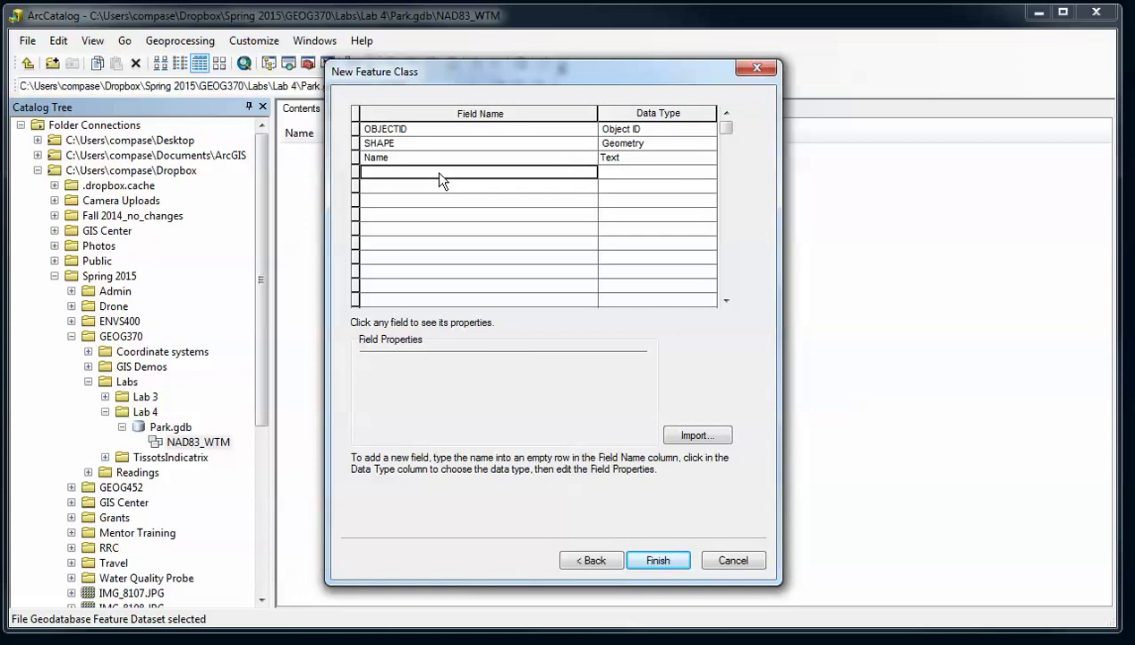
type("Width")
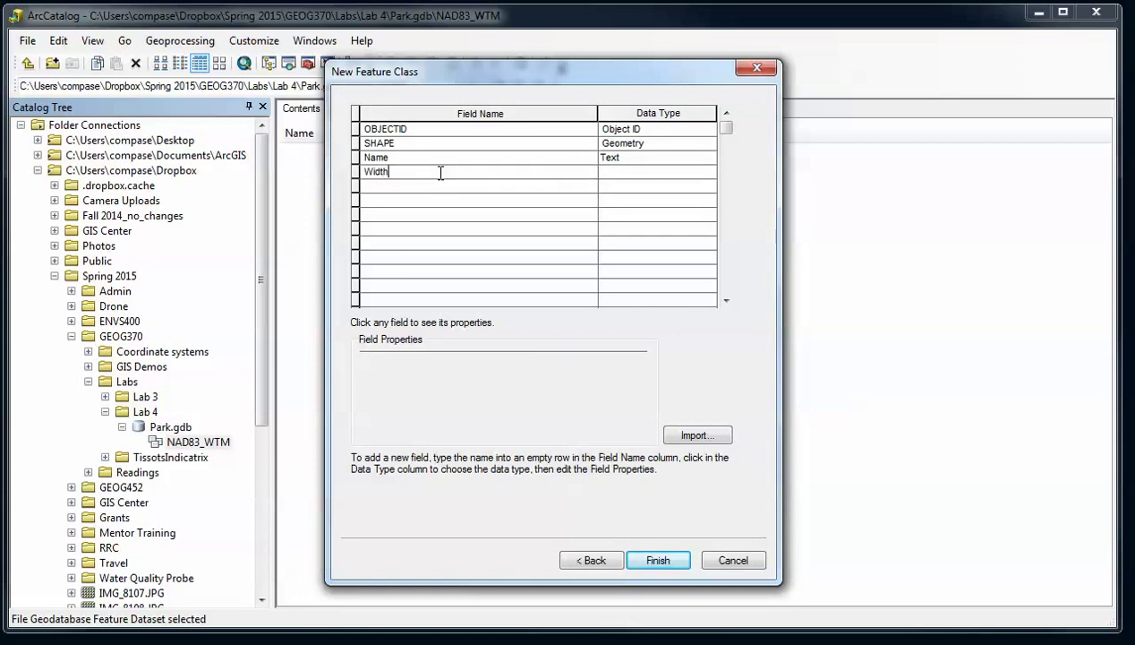
left_click(610, 172)
left_click(618, 172)
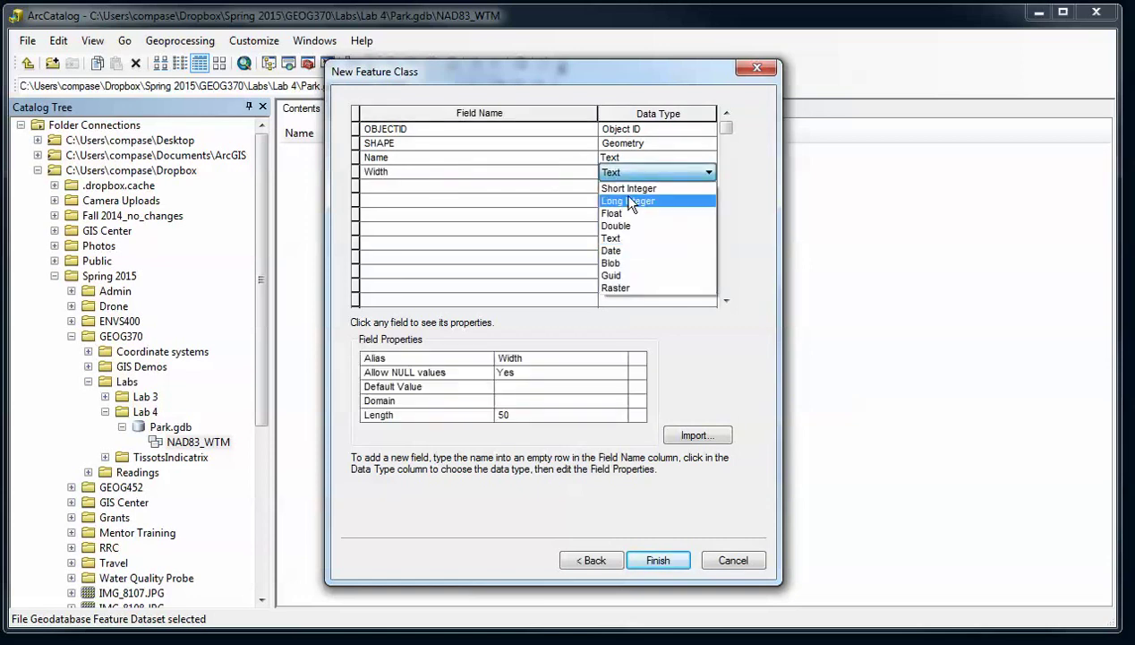
left_click(631, 200)
left_click(628, 175)
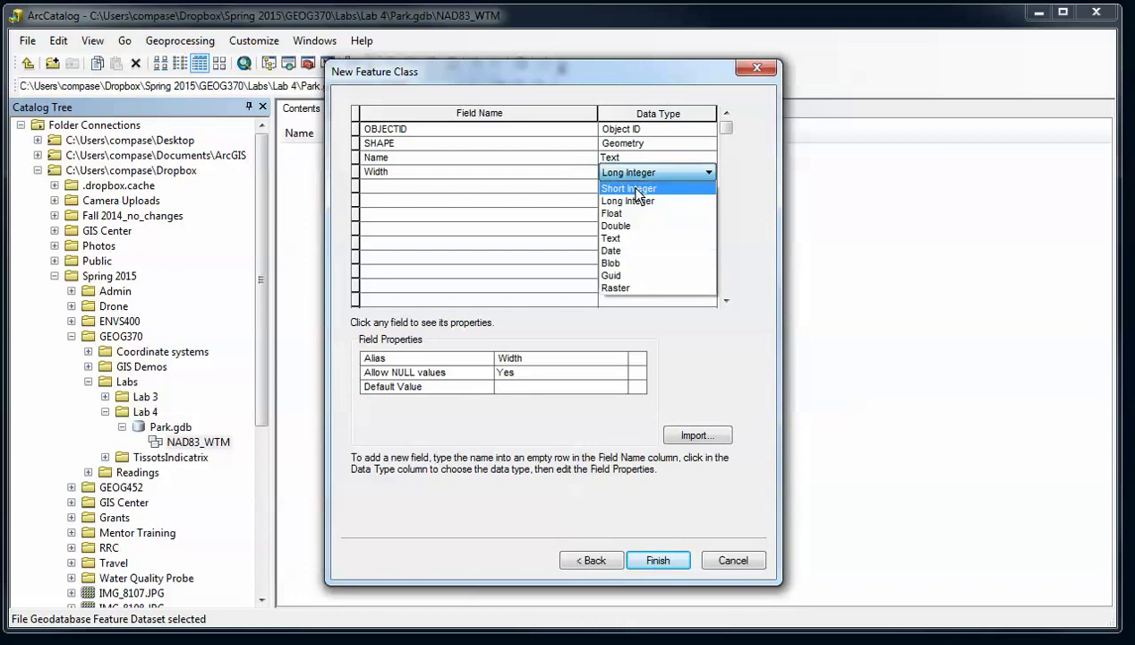
left_click(636, 190)
left_click(507, 402)
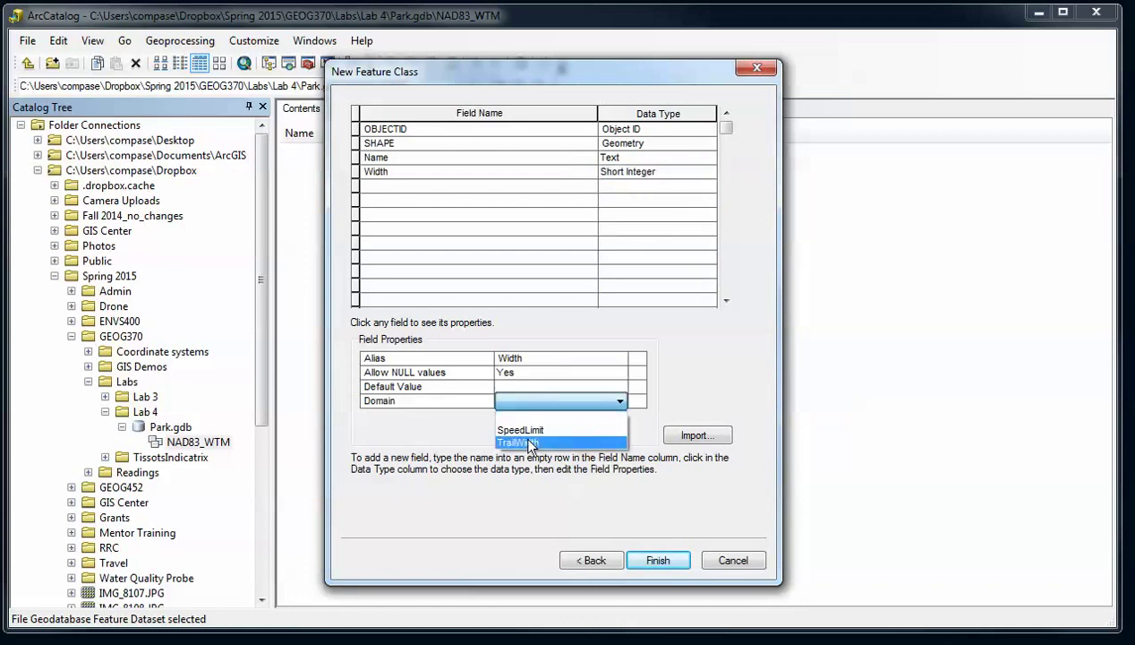
left_click(533, 444)
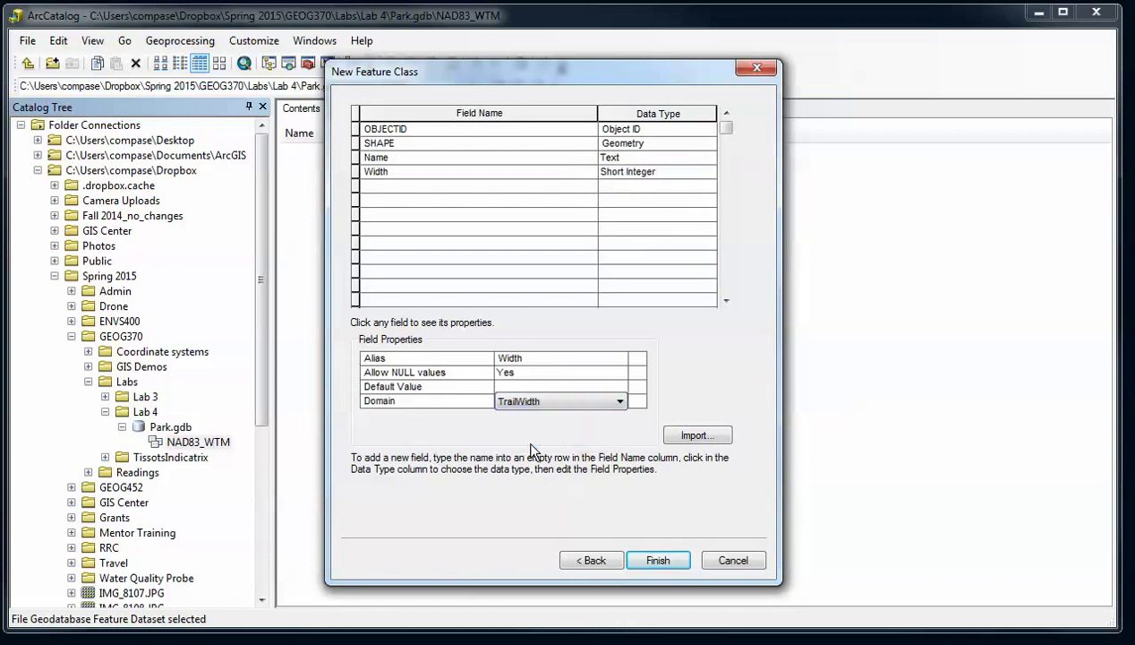
left_click(522, 388)
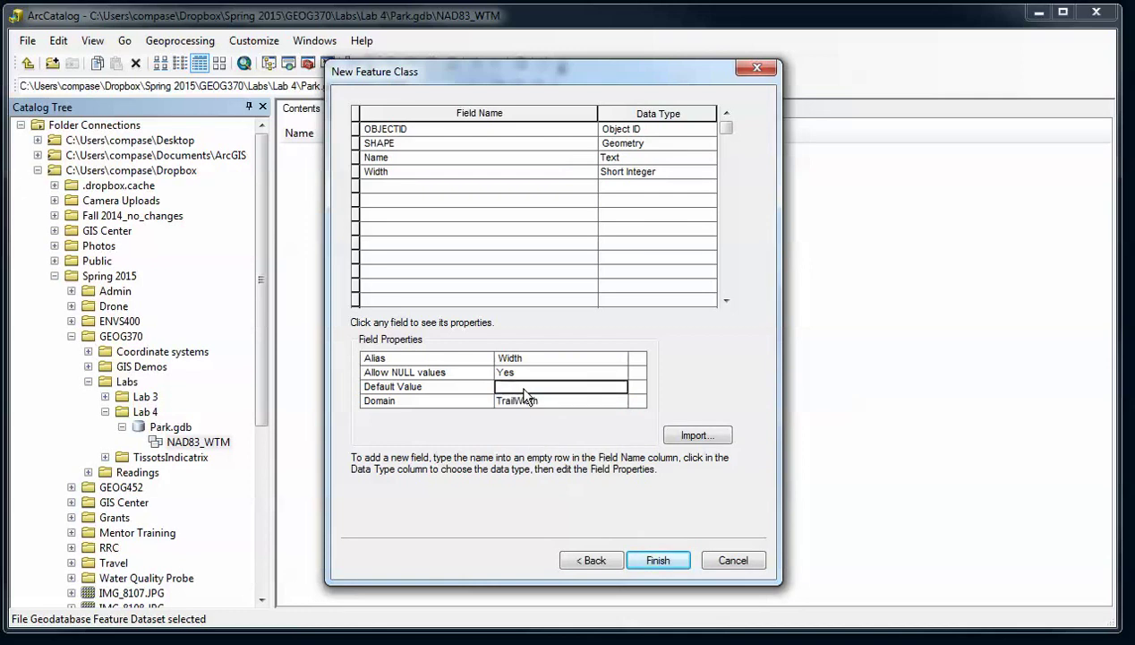
type("2")
left_click(528, 371)
left_click(529, 372)
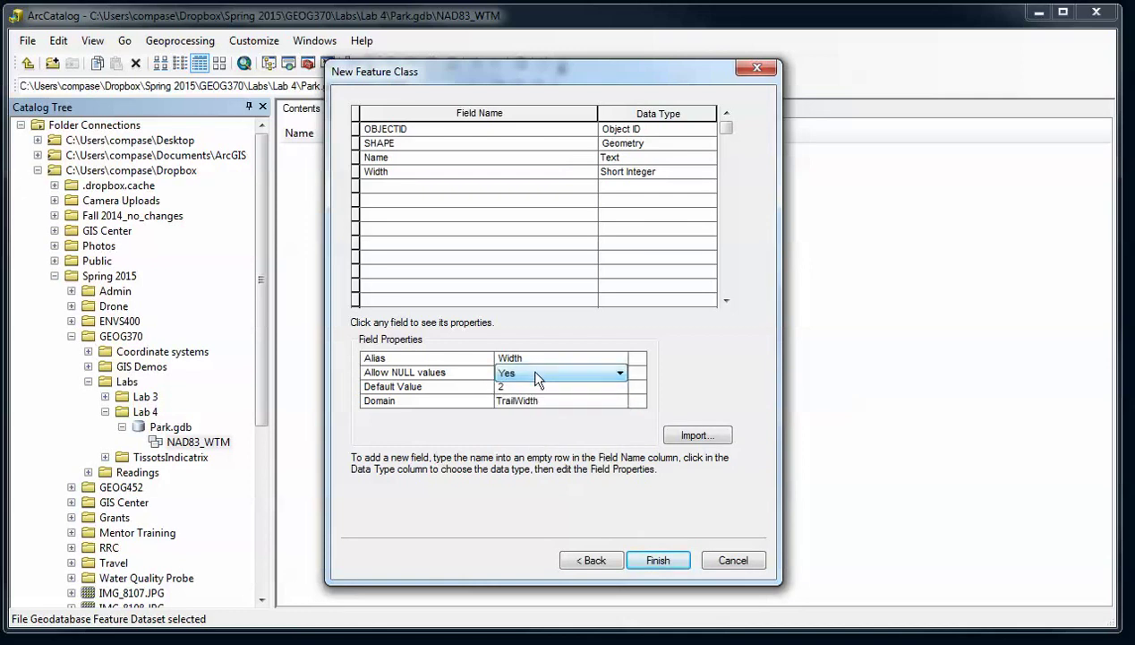
Add a Text field SurfaceType with the TrailSurface domain and default value Gravel.
left_click(415, 186)
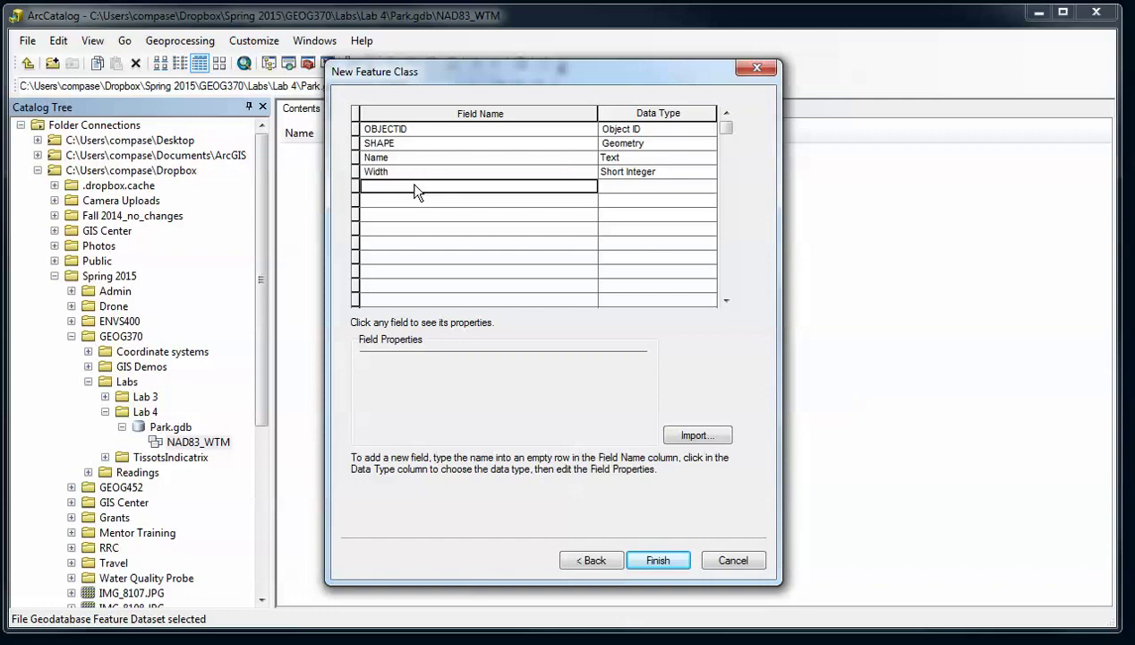
type("Surf")
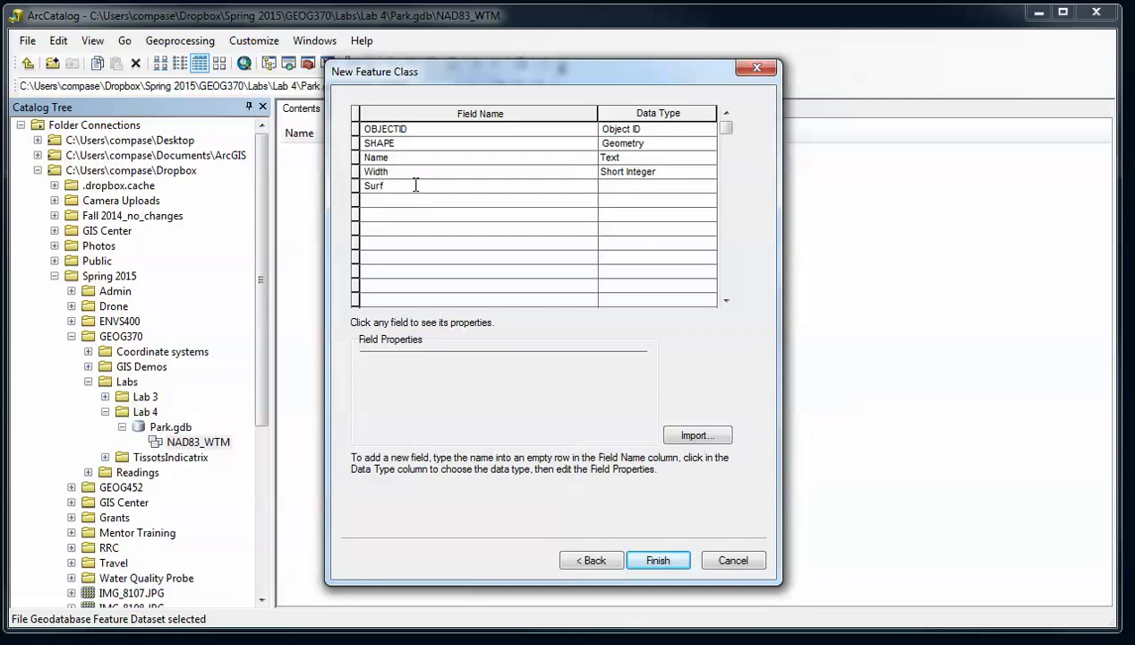
type("aceType")
left_click(673, 185)
left_click(671, 185)
left_click(672, 185)
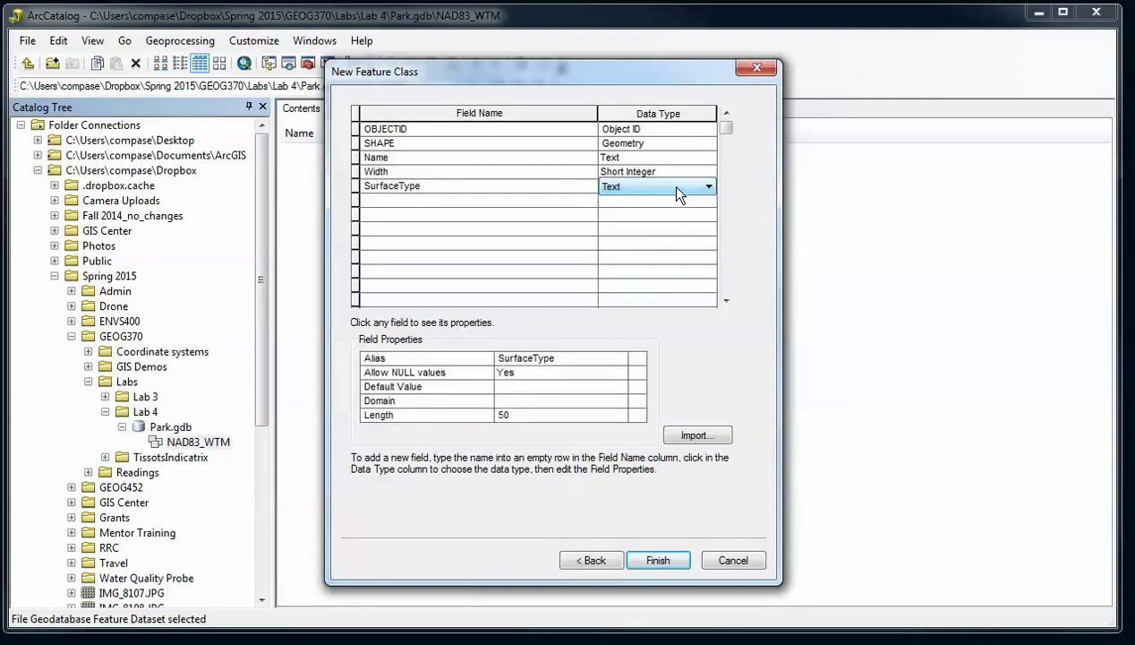
left_click(554, 399)
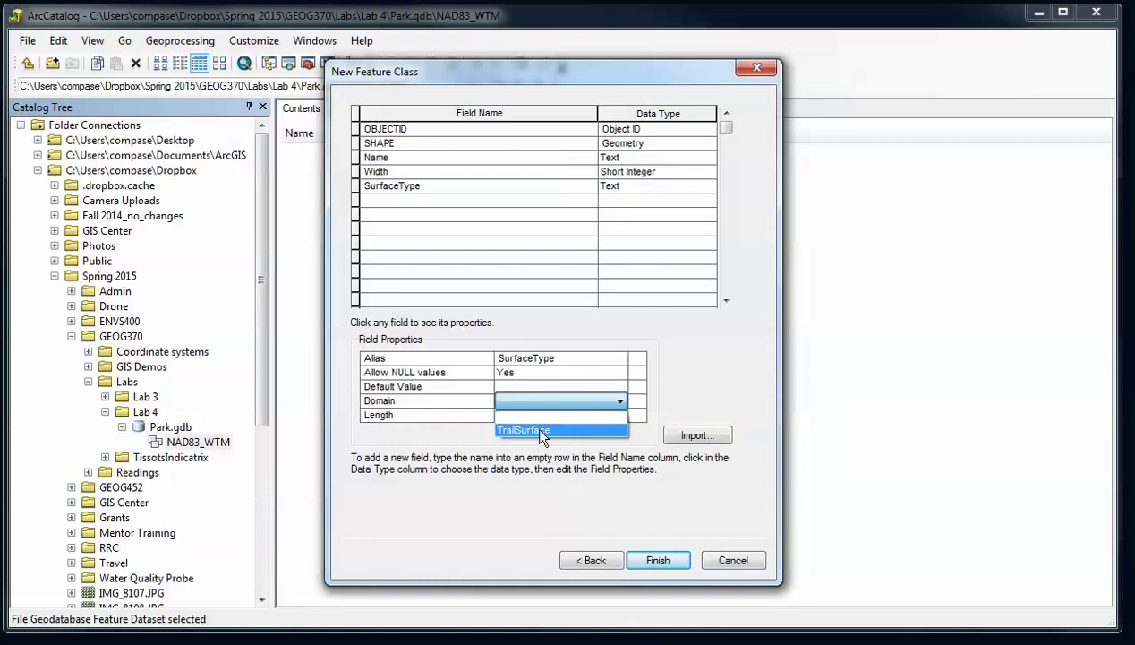
left_click(539, 431)
left_click(525, 387)
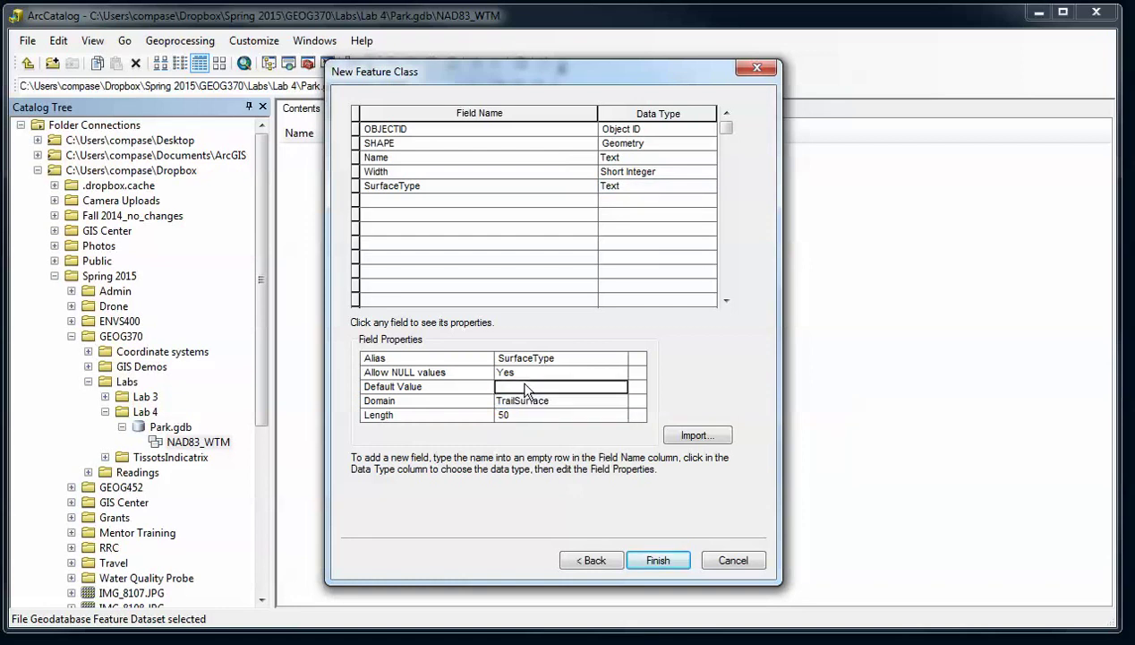
type("Gravel")
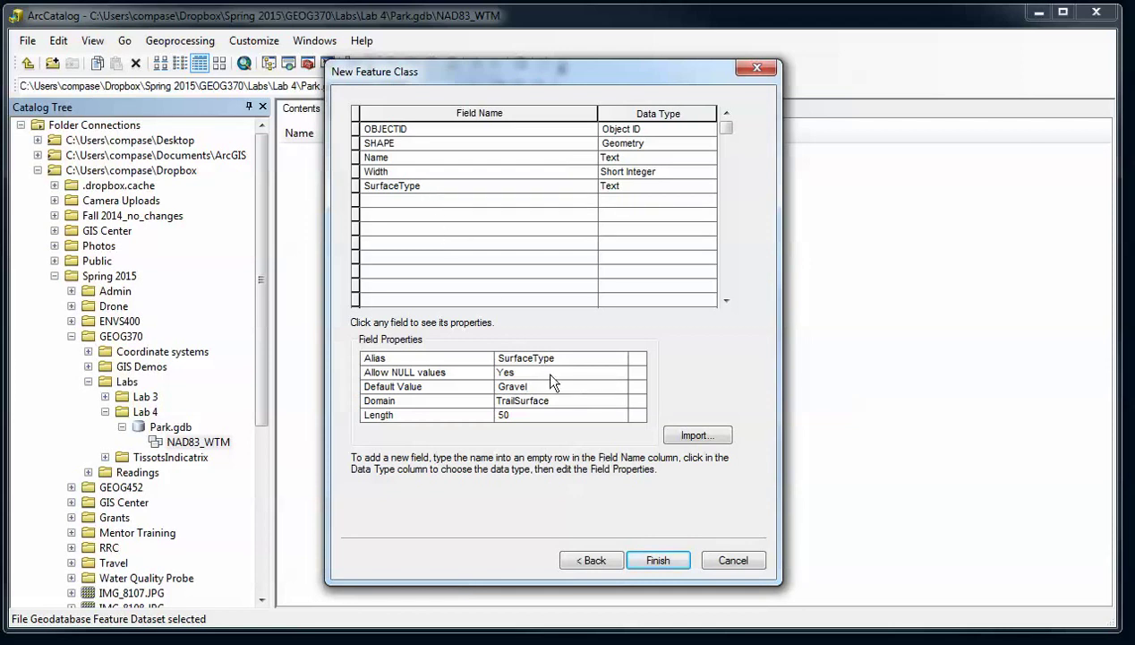
Finish creating Trails, preview its empty attribute table, then return to NAD83_WTM contents.
left_click(657, 560)
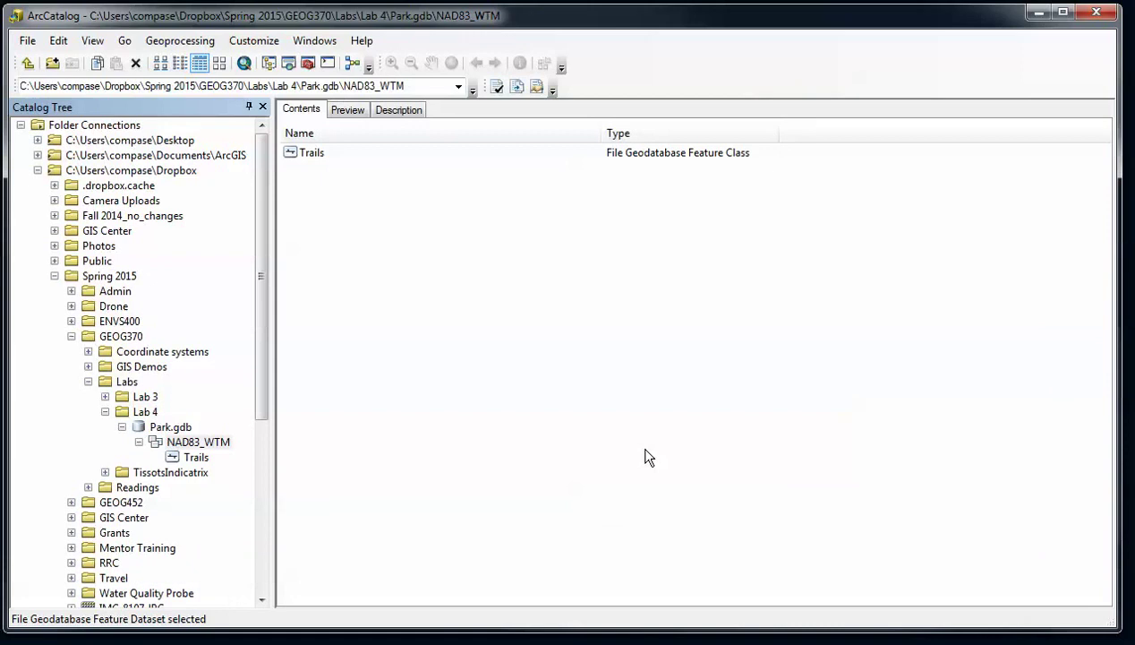
double_click(311, 154)
left_click(347, 109)
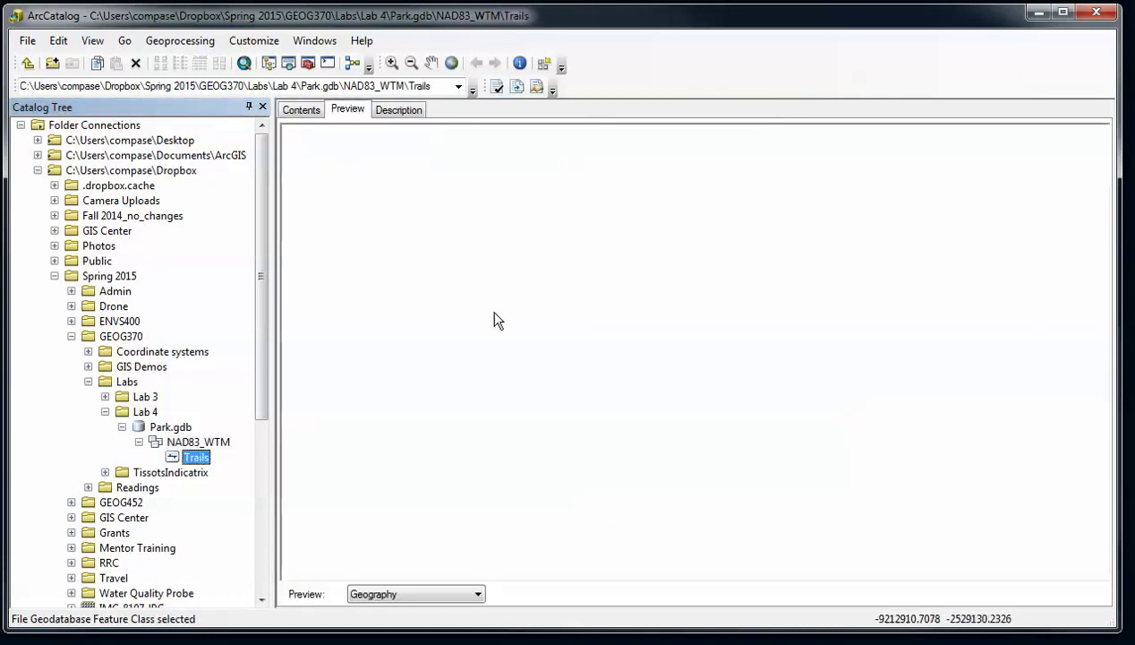
left_click(434, 594)
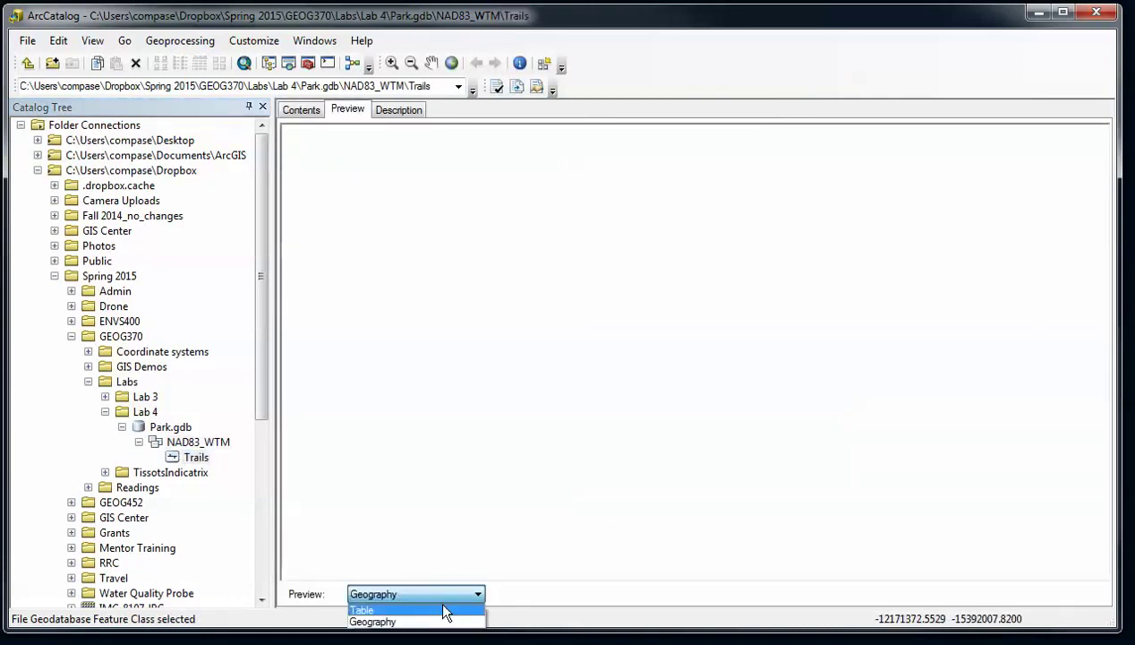
left_click(445, 610)
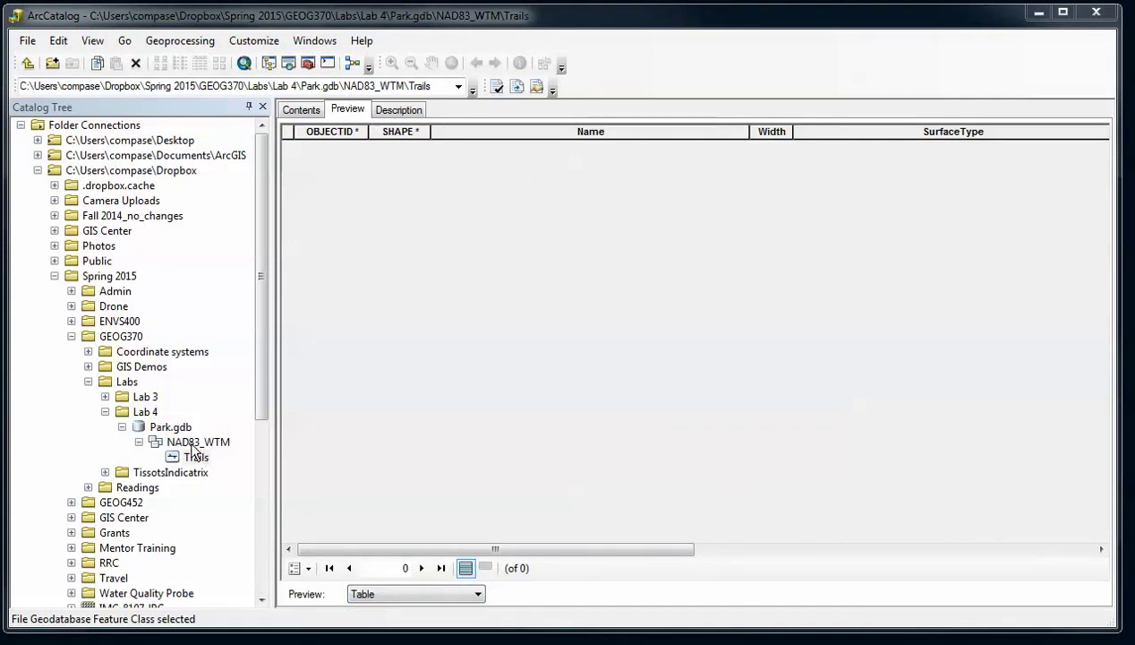
left_click(298, 111)
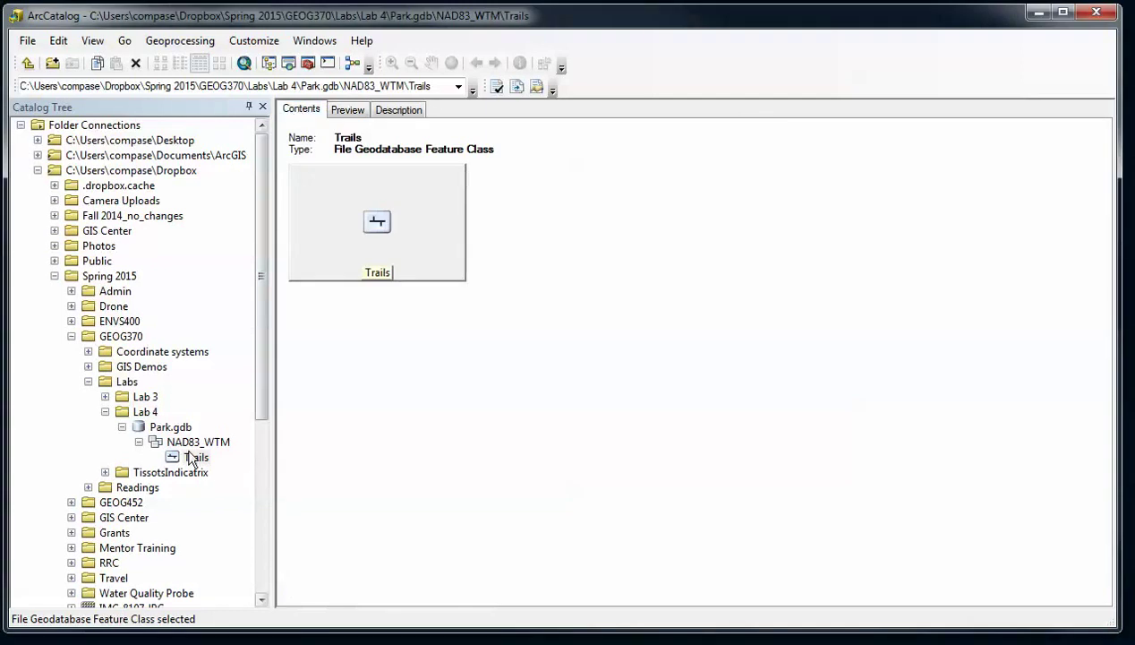
left_click(193, 442)
Open Trails Properties on the Subtypes tab, leaving the Subtype Field at <None>.
left_click(306, 152)
right_click(317, 154)
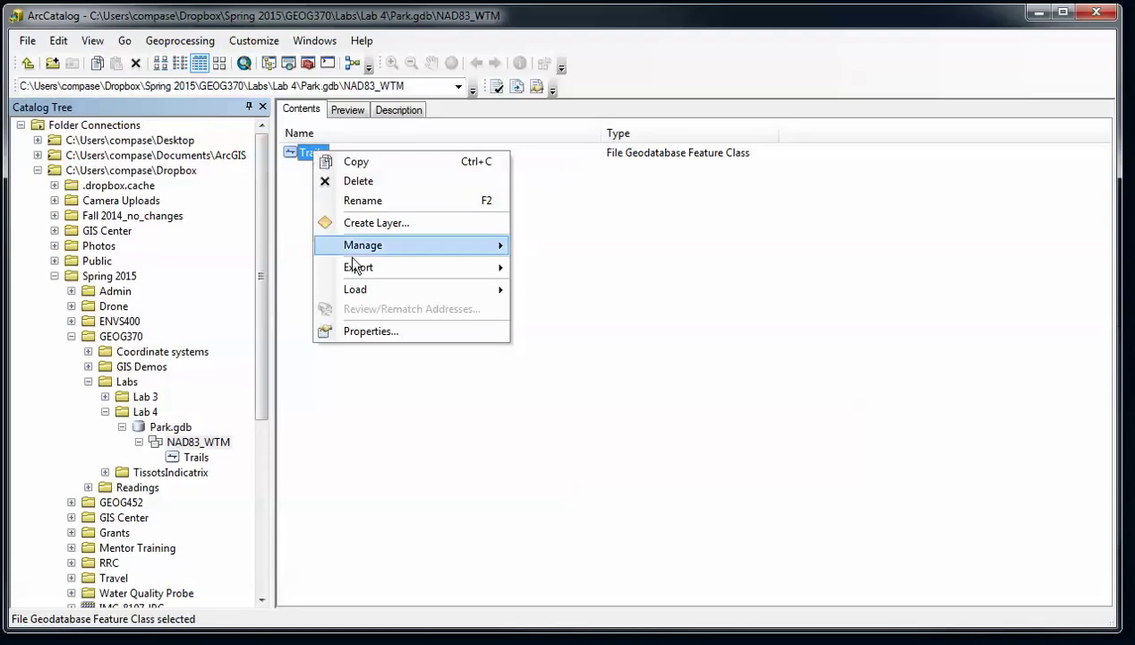
left_click(367, 329)
left_click_drag(477, 63, 460, 67)
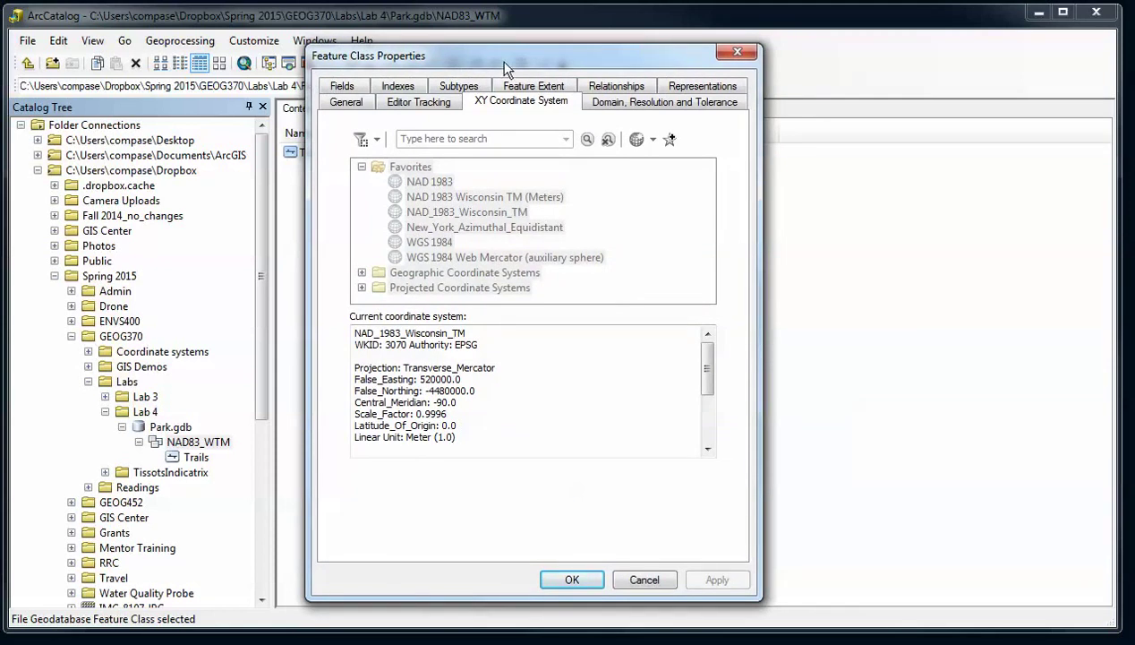
left_click(458, 86)
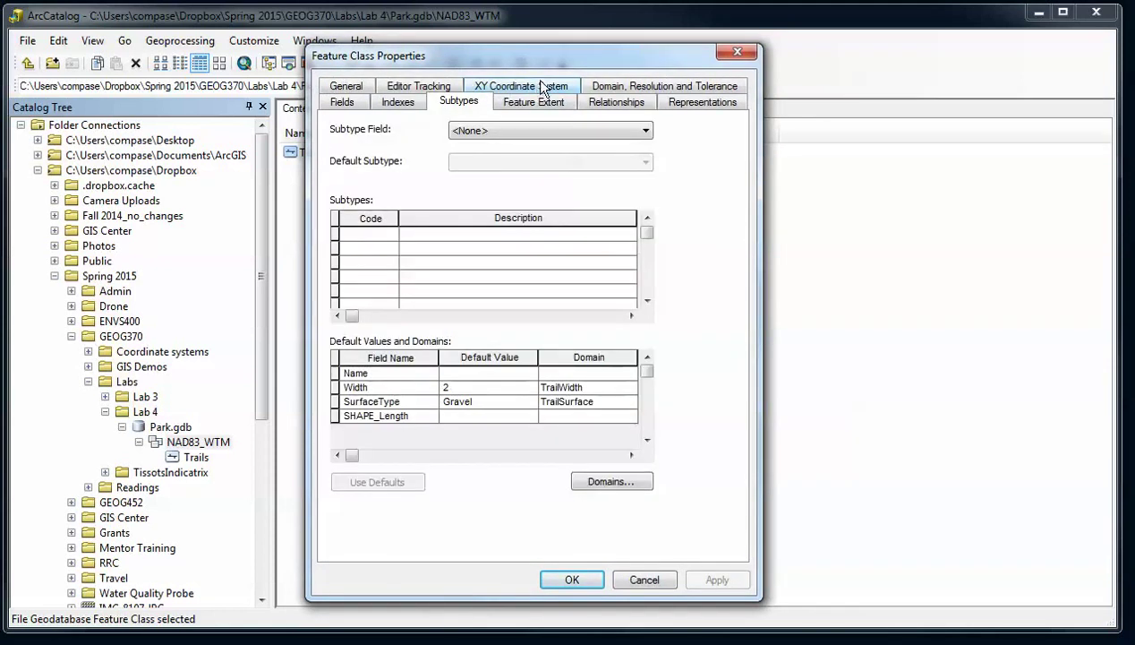
left_click(643, 132)
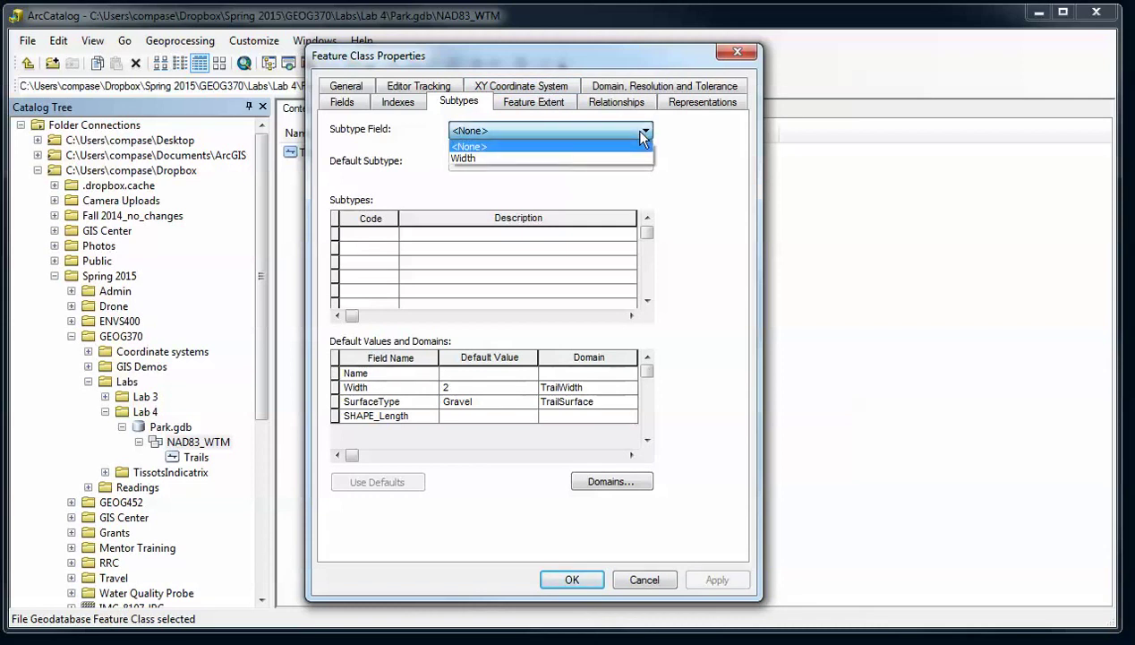
left_click(641, 135)
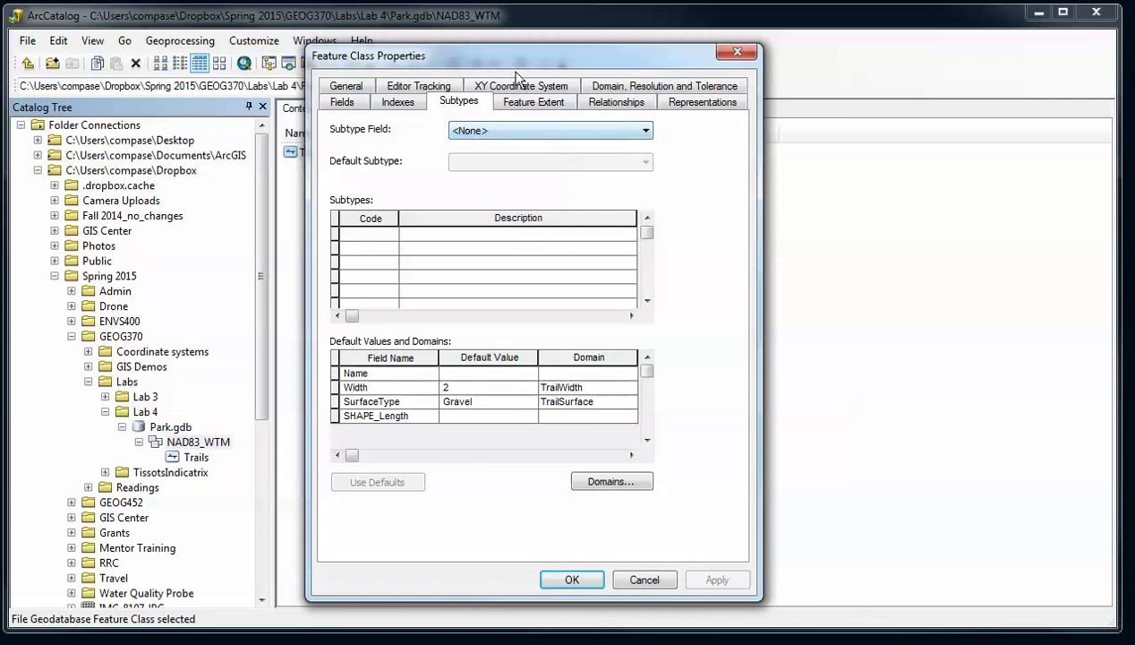
Add a Short Integer field named TrailType to Trails and apply it.
left_click_drag(512, 57, 528, 53)
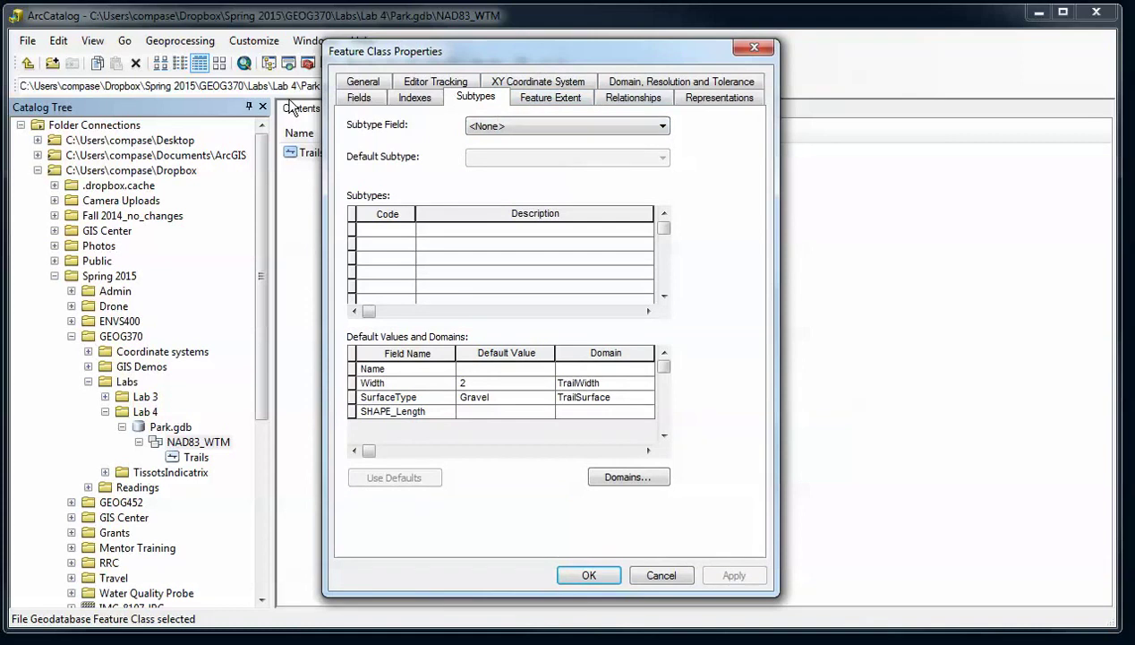
left_click(355, 100)
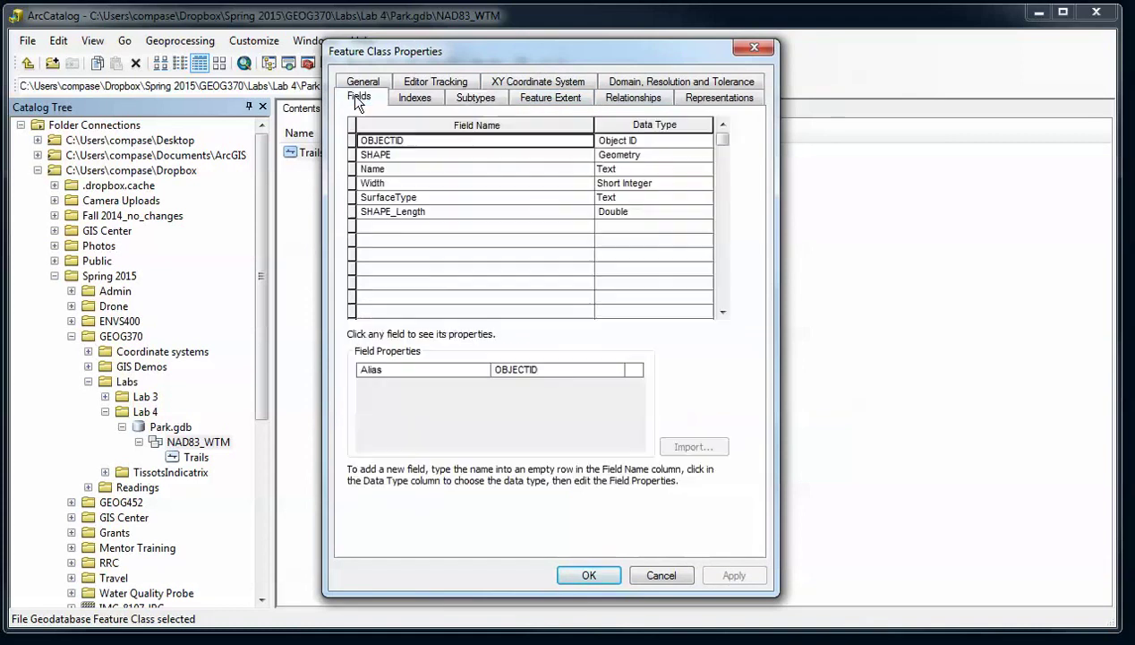
left_click(456, 225)
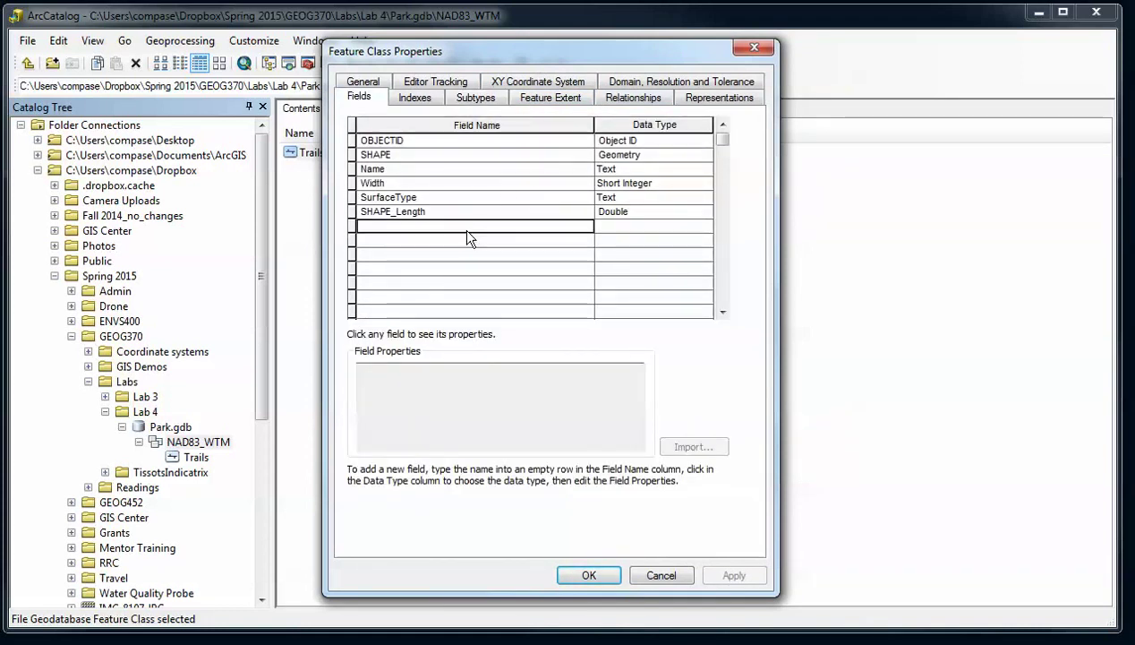
type("TrailType")
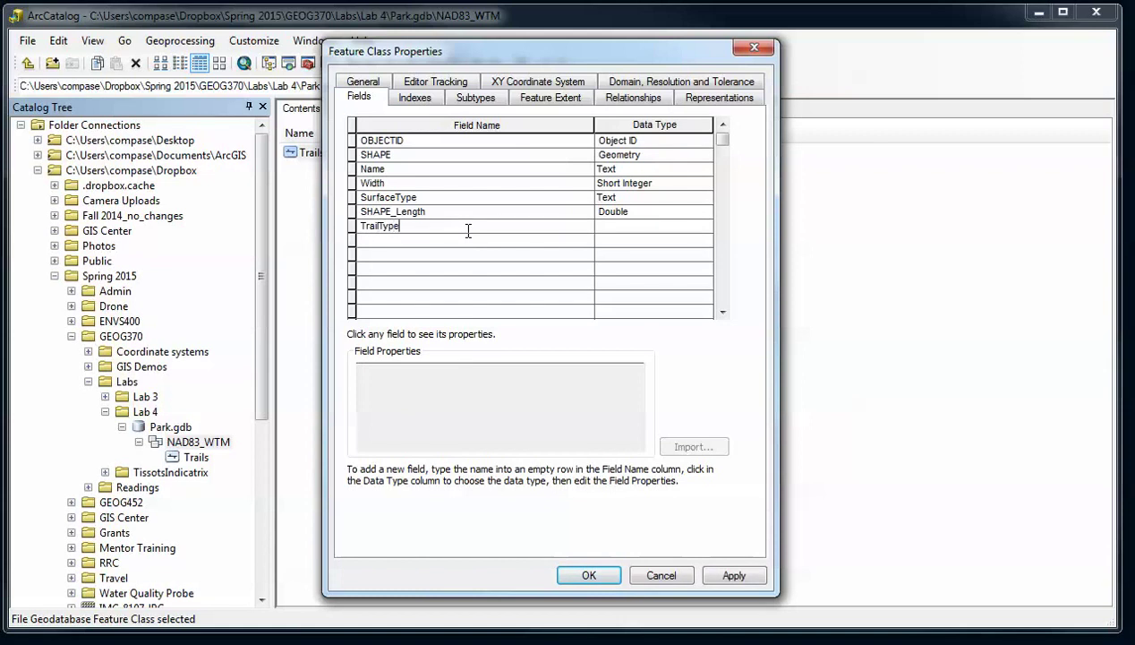
key("Tab")
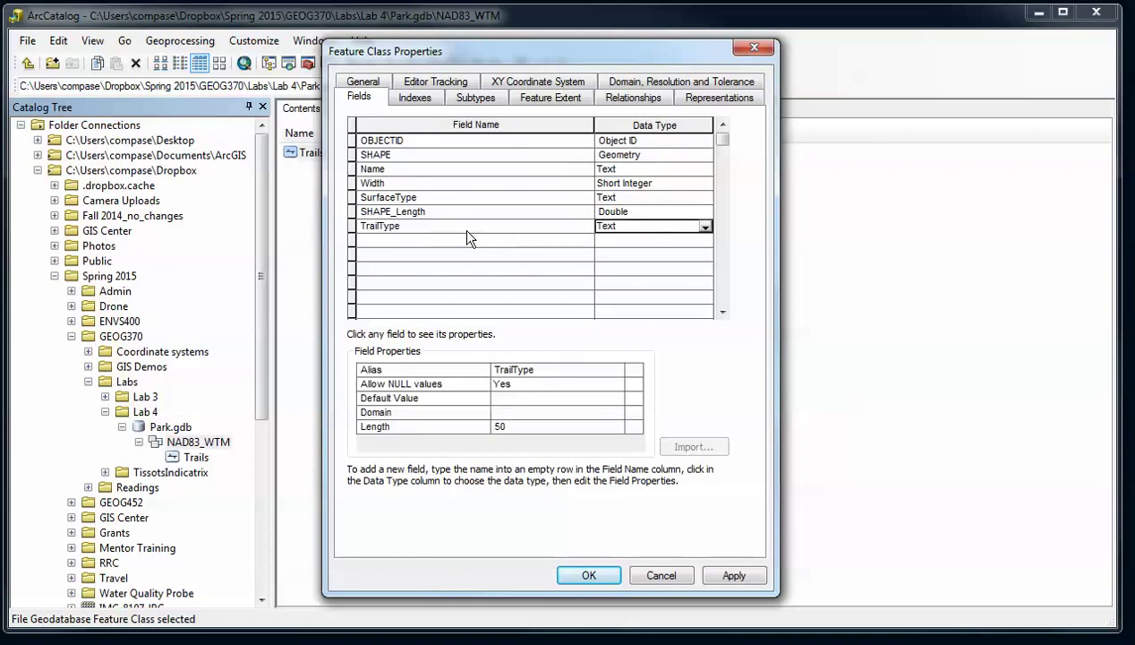
left_click(705, 227)
left_click(669, 240)
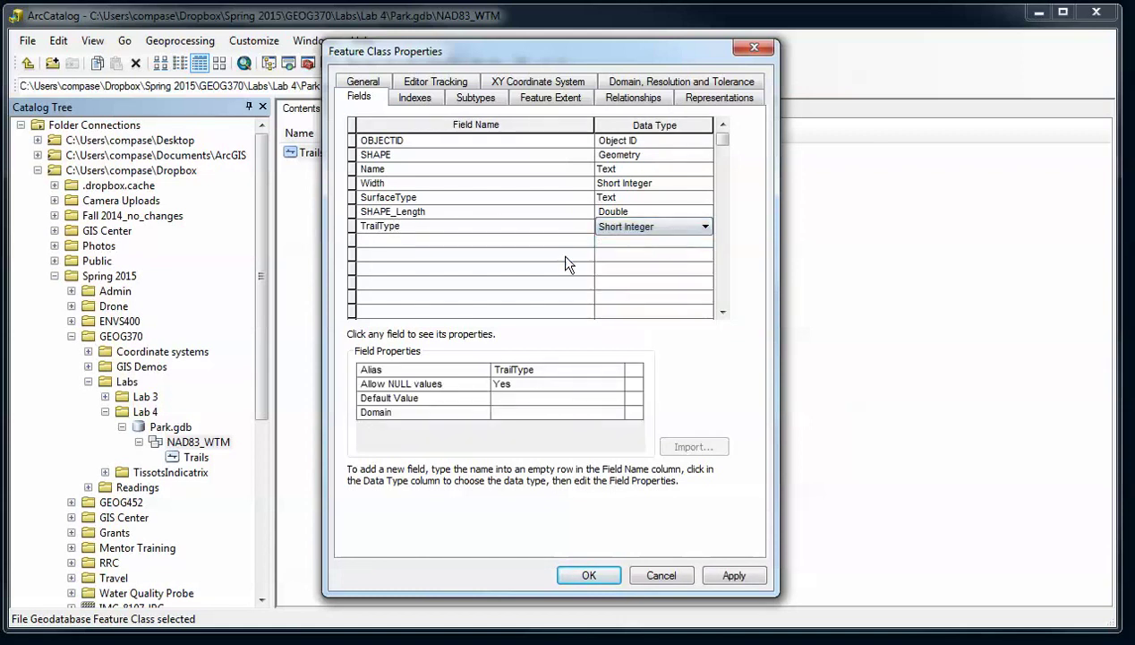
left_click(725, 576)
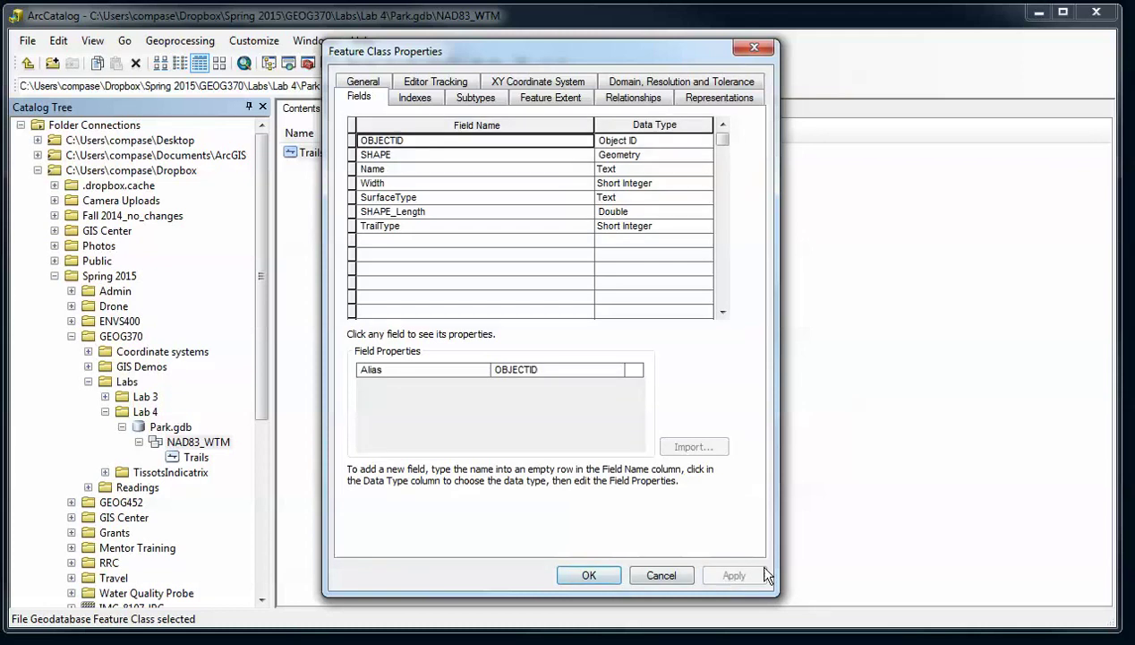
Try Width as the subtype field, then cancel out of the properties without saving.
left_click(477, 96)
left_click(517, 126)
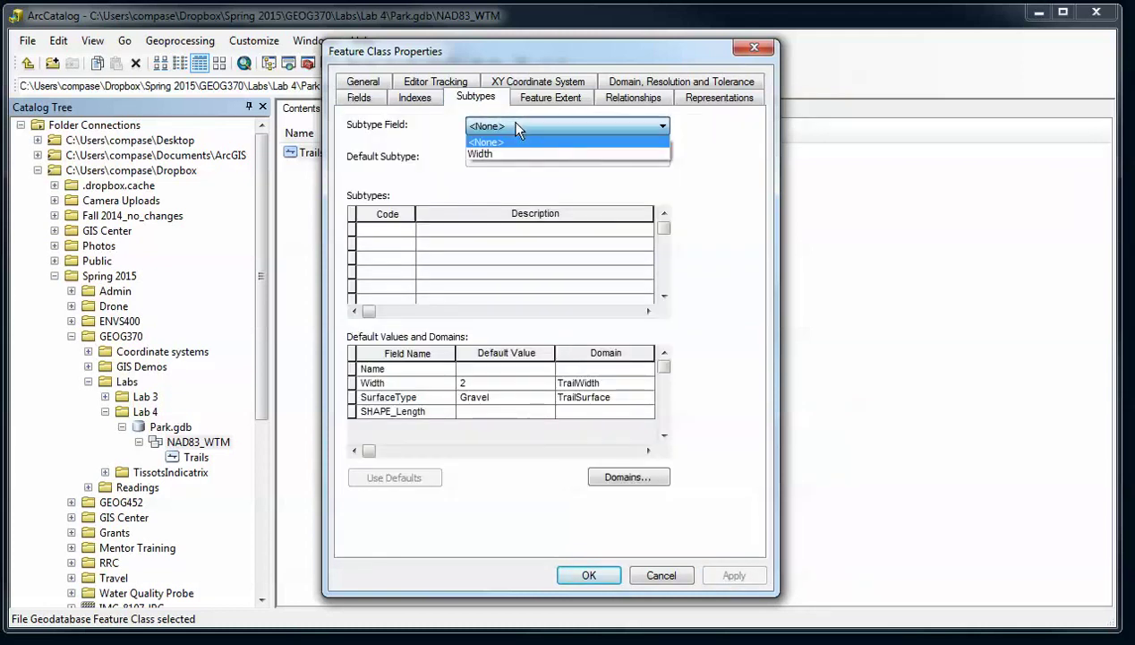
left_click(517, 126)
left_click(573, 126)
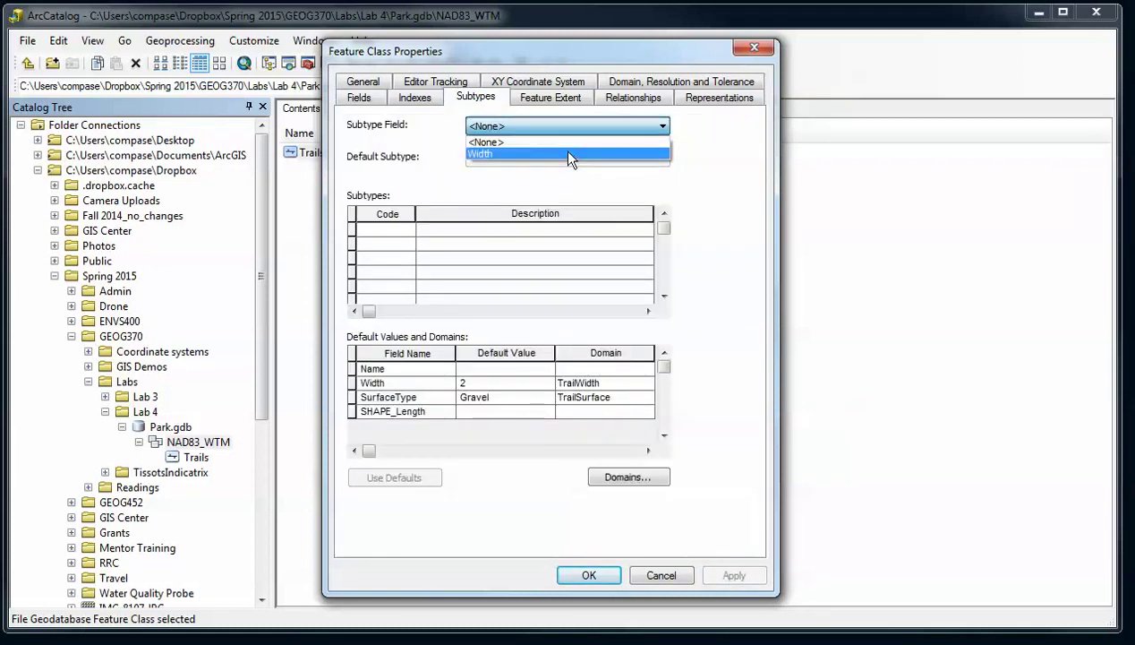
left_click(564, 152)
left_click(575, 128)
left_click(575, 128)
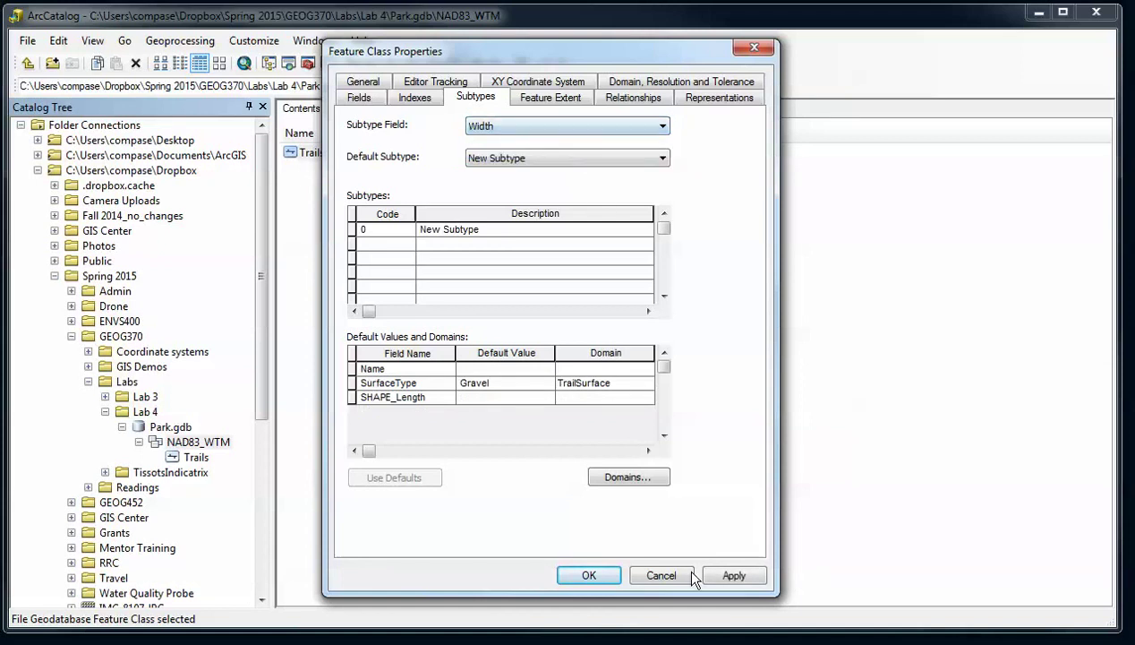
left_click(659, 575)
Reopen Trails Properties and set TrailType as the subtype field.
right_click(296, 154)
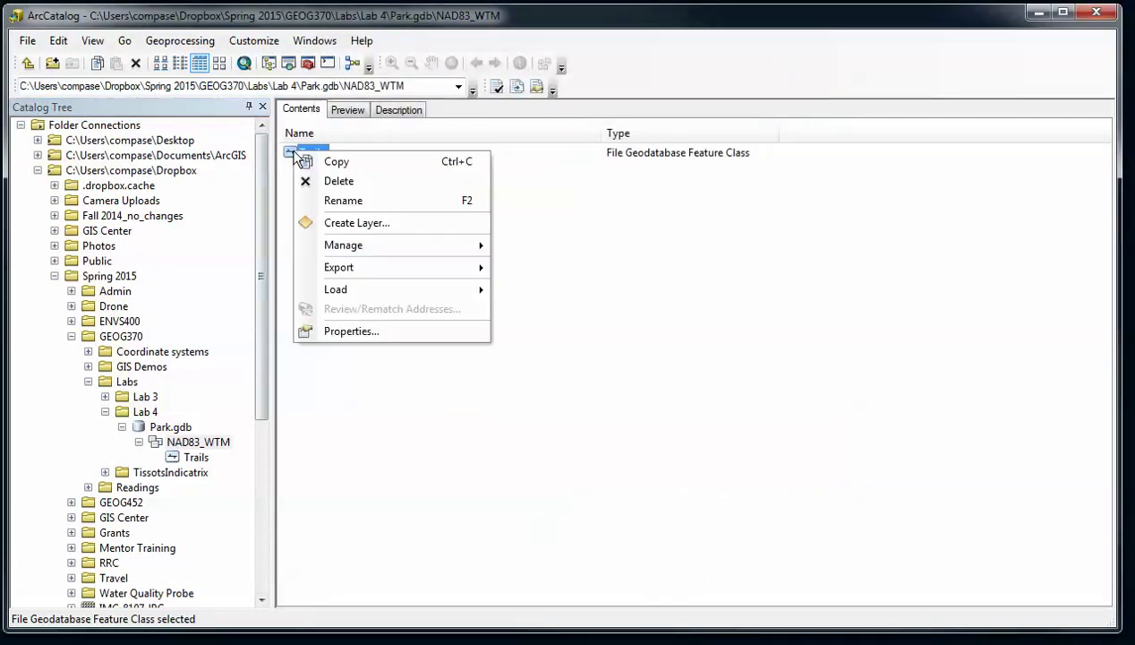
left_click(327, 330)
left_click(526, 130)
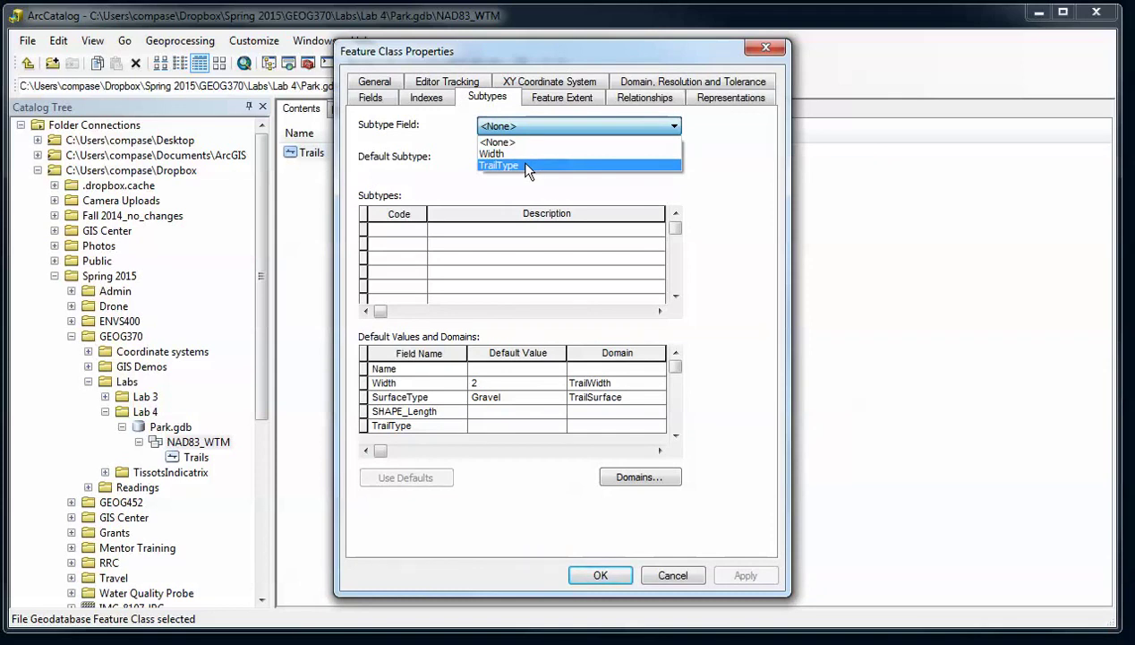
left_click(523, 166)
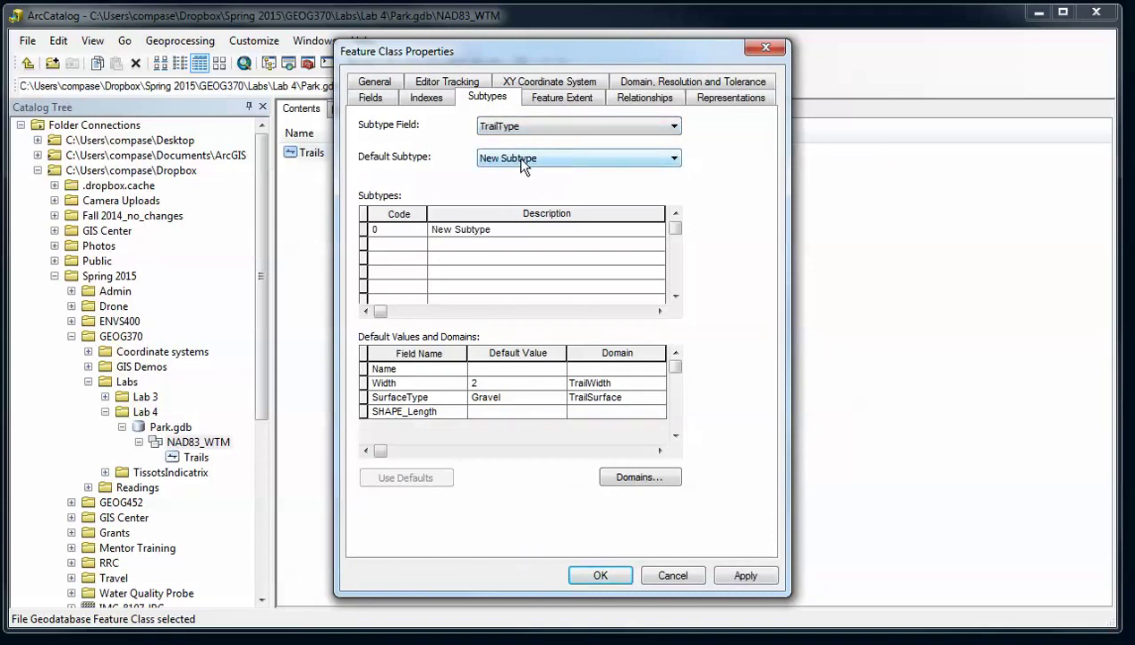
Enter subtypes 1 Dirt, 2 Gravel, 3 Paved and 4 Other.
left_click(492, 229)
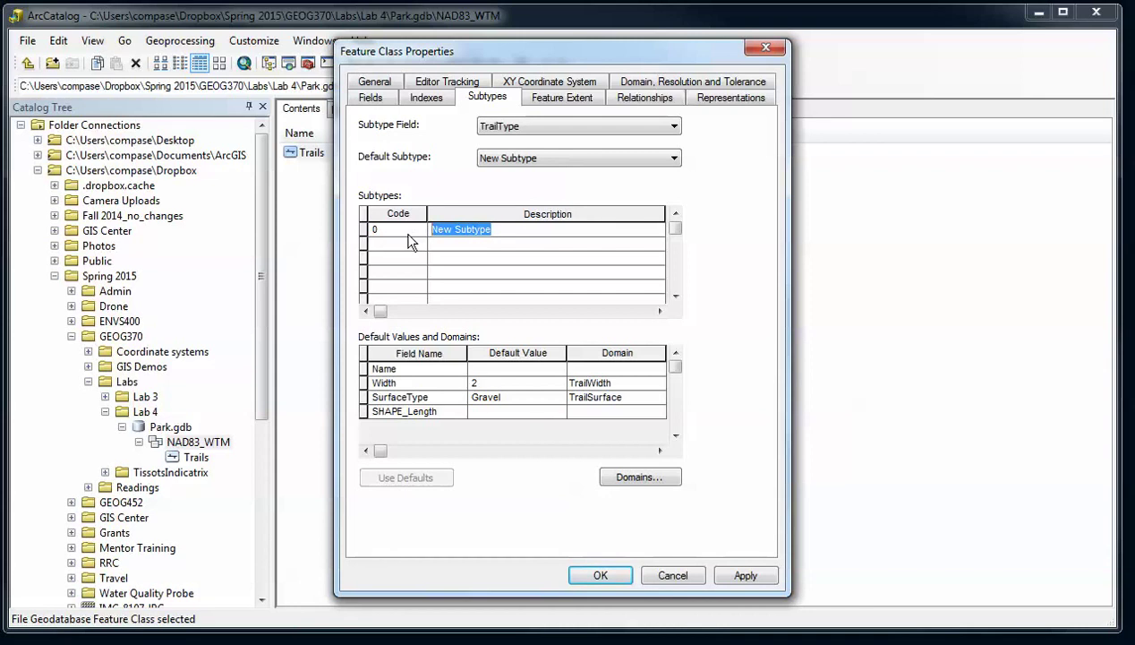
type("Dirt")
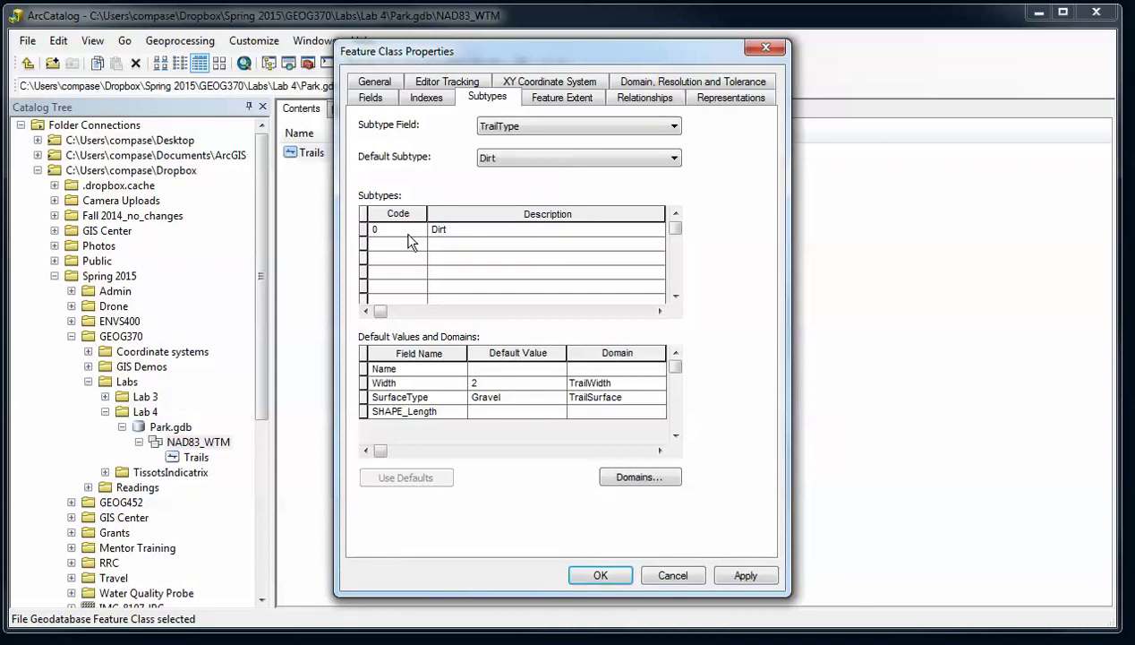
left_click(395, 231)
type("1")
left_click(456, 246)
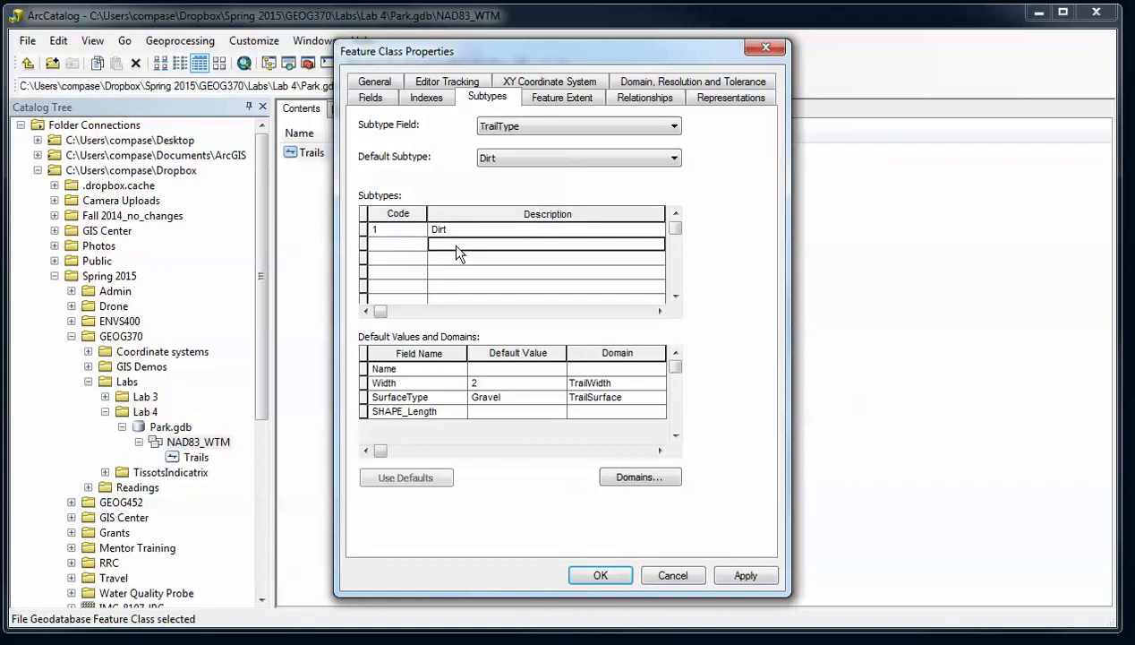
type("Gravel")
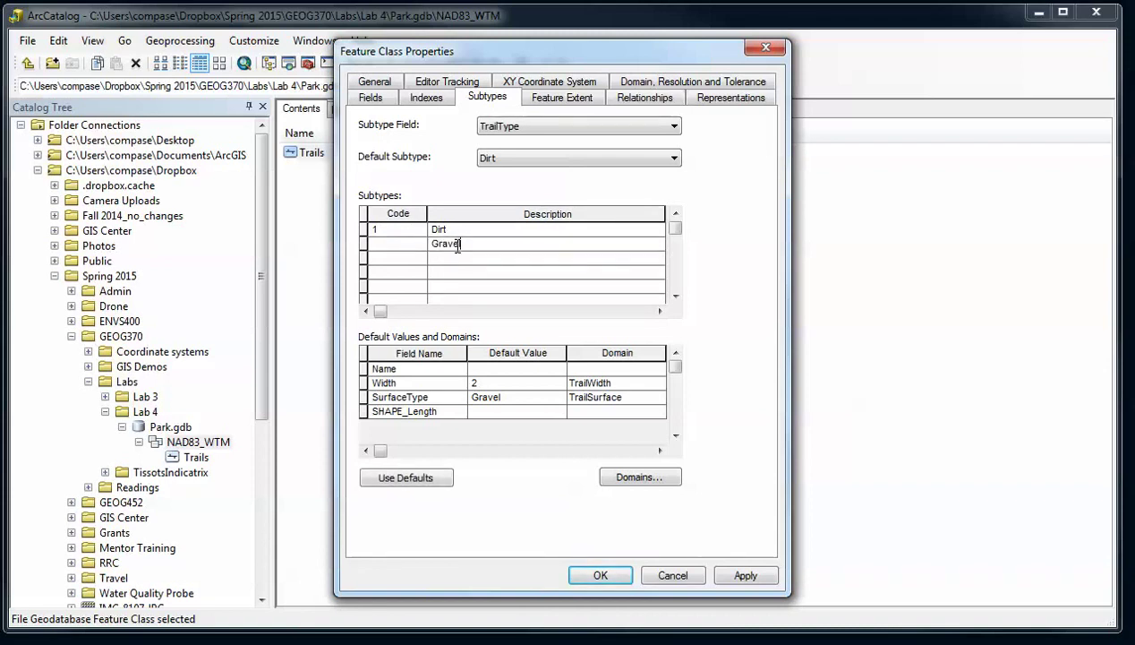
left_click(492, 258)
type("Paved")
left_click(490, 271)
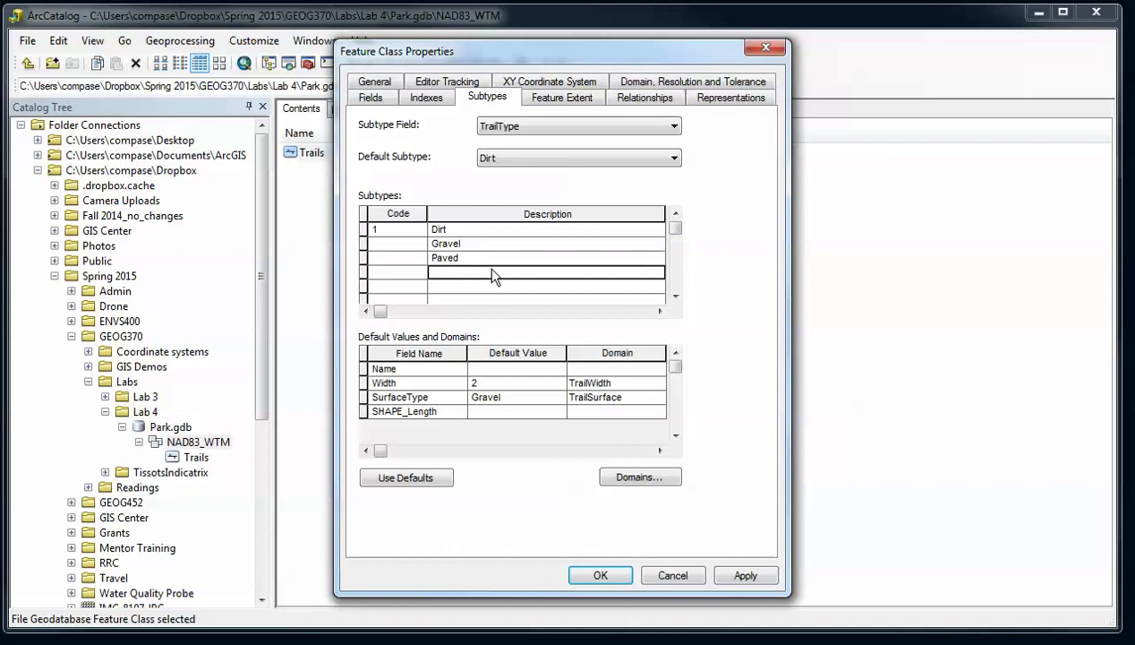
type("Other")
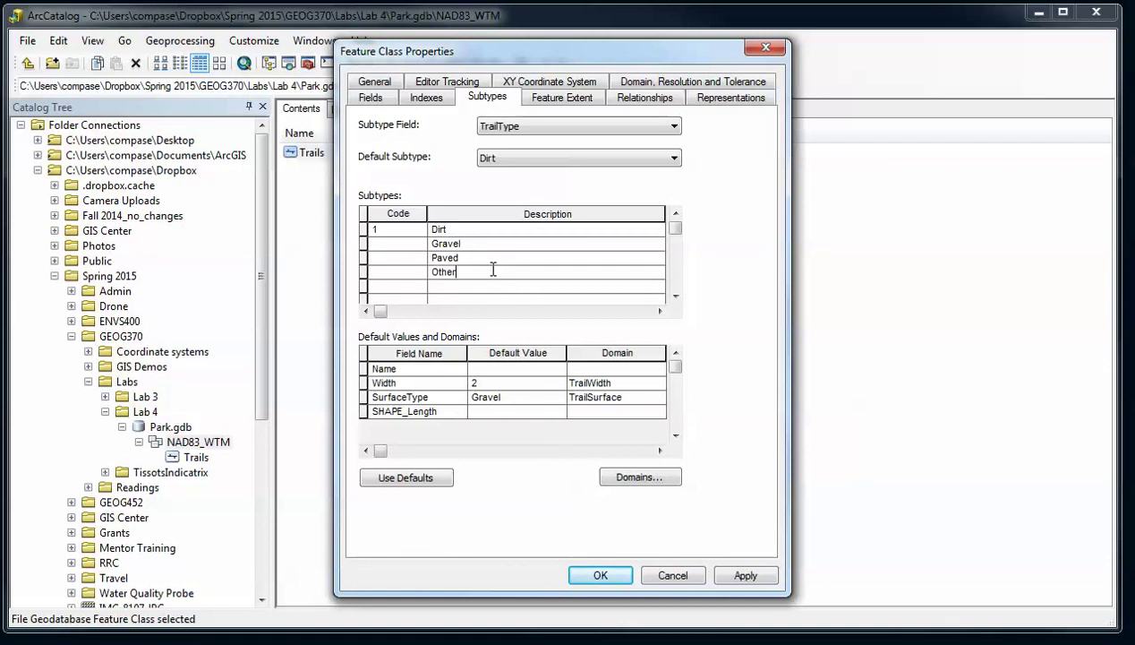
left_click(417, 244)
type("2")
left_click(415, 258)
type("3")
left_click(411, 274)
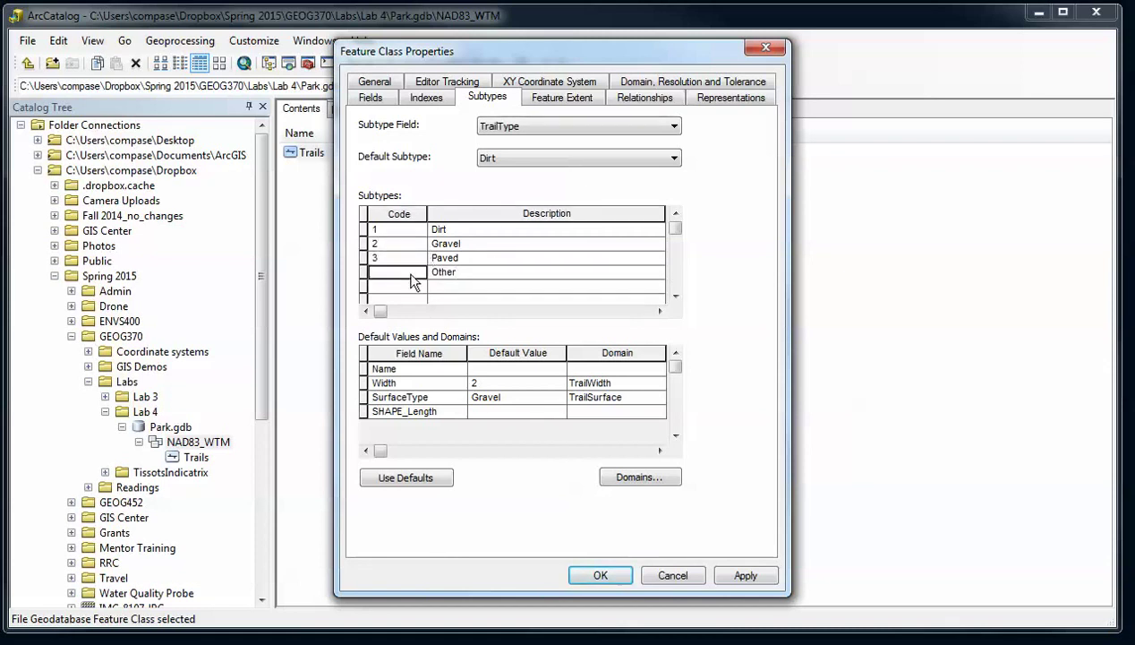
type("4")
left_click(467, 229)
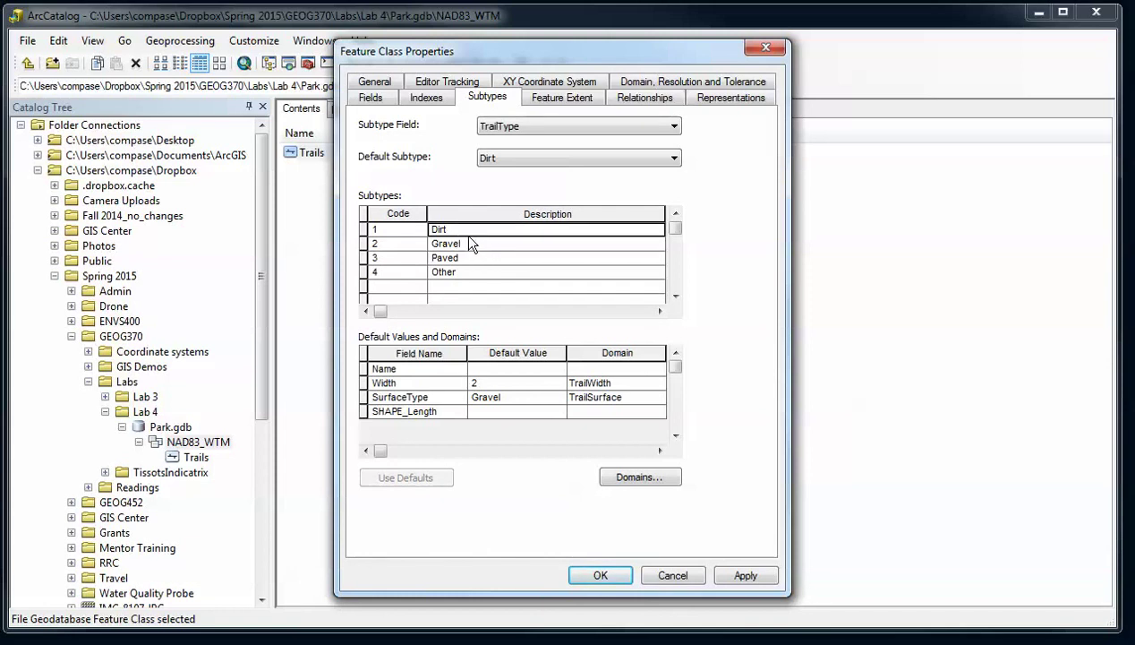
Make Gravel the default subtype.
left_click(462, 244)
left_click(522, 159)
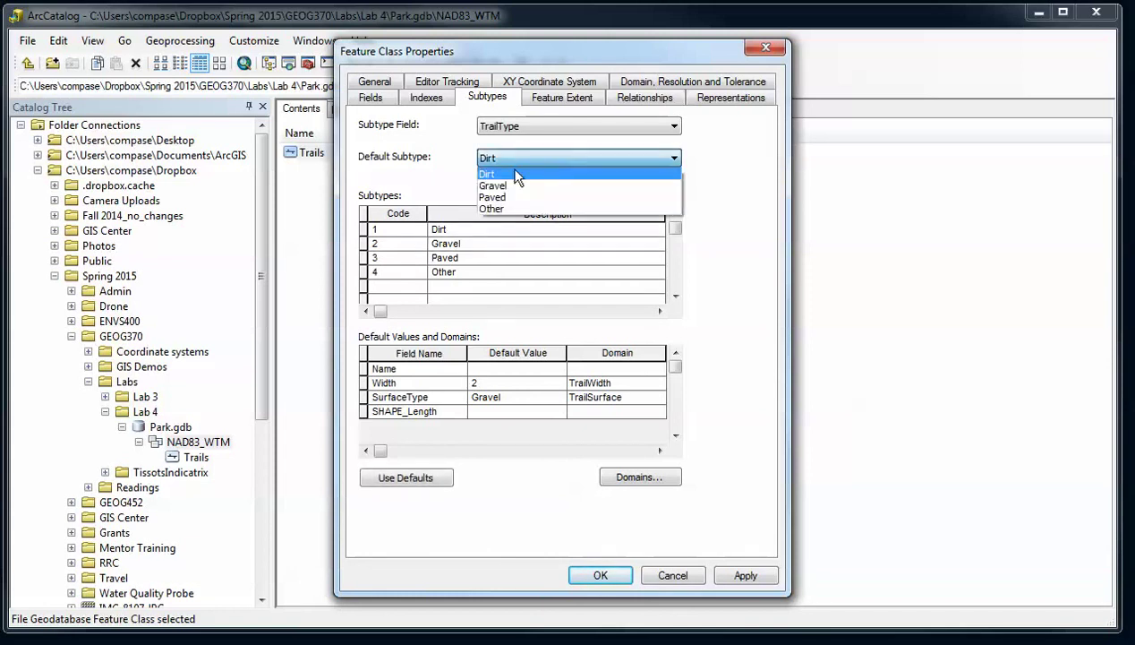
left_click(526, 186)
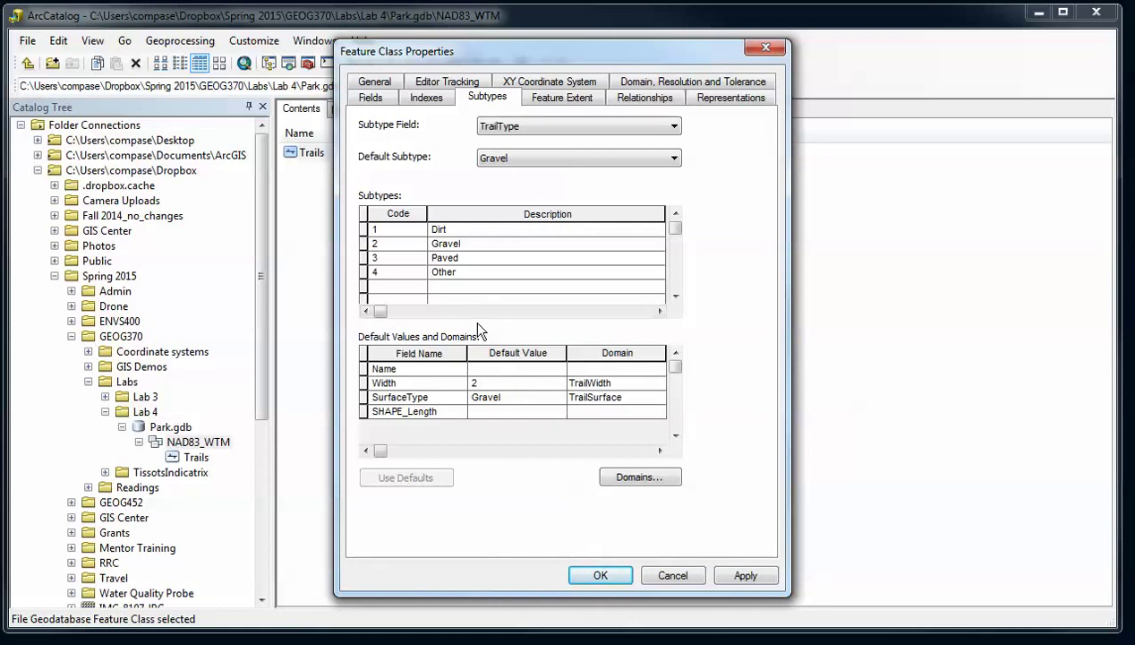
Set the default Width to 10 for Paved and 4 for Gravel.
left_click(481, 247)
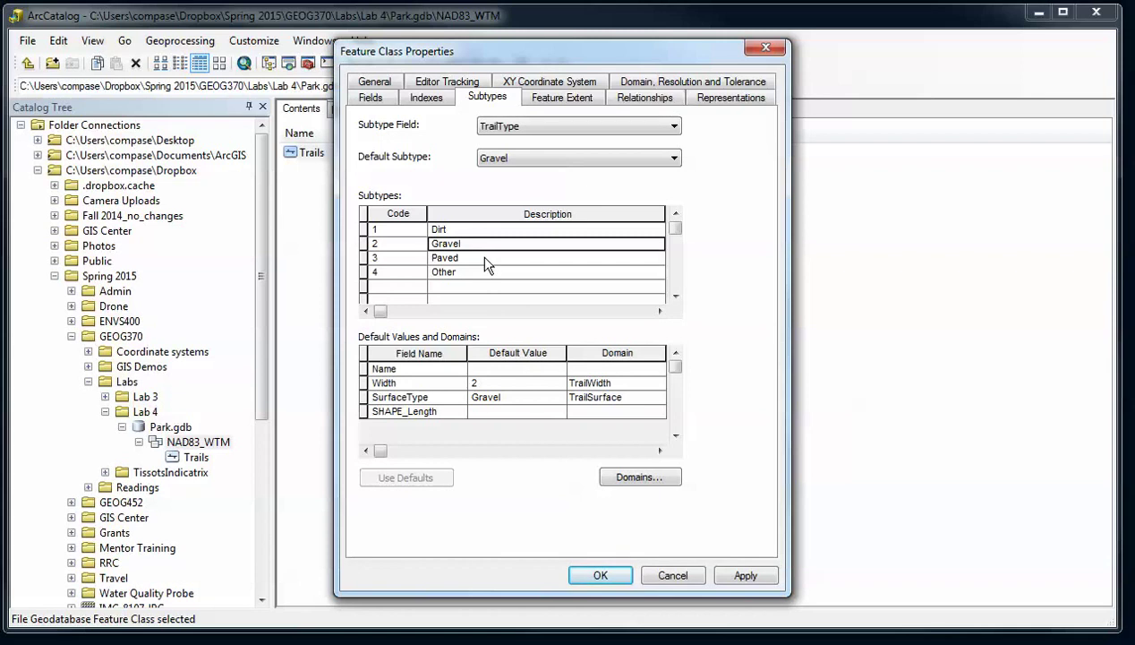
left_click(480, 257)
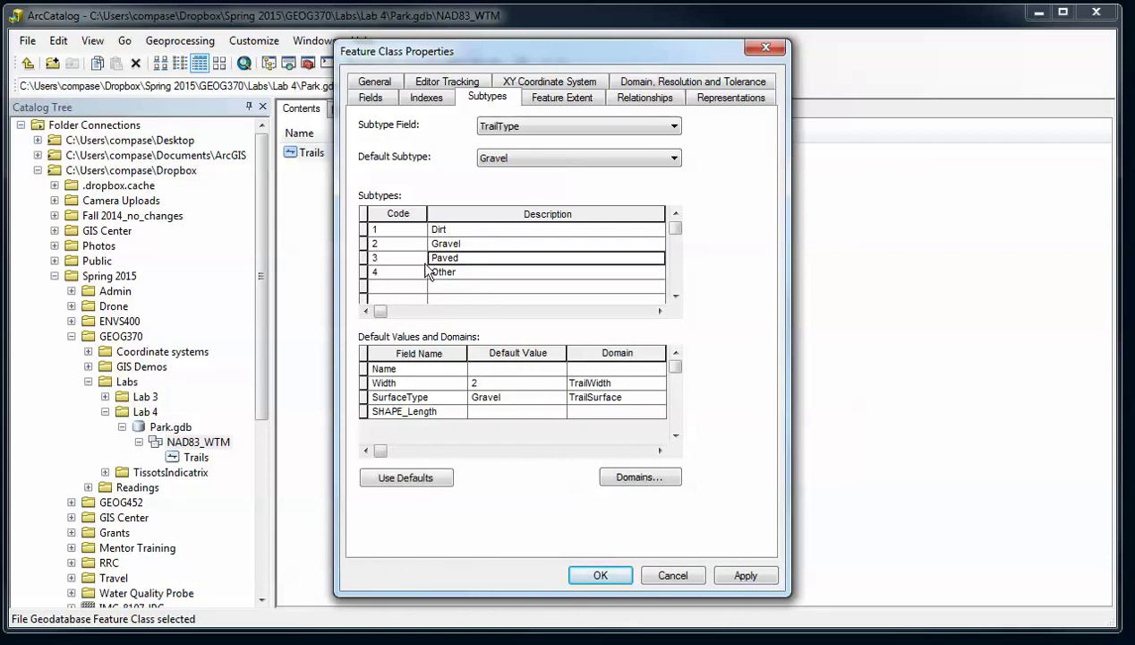
left_click(466, 383)
type("10")
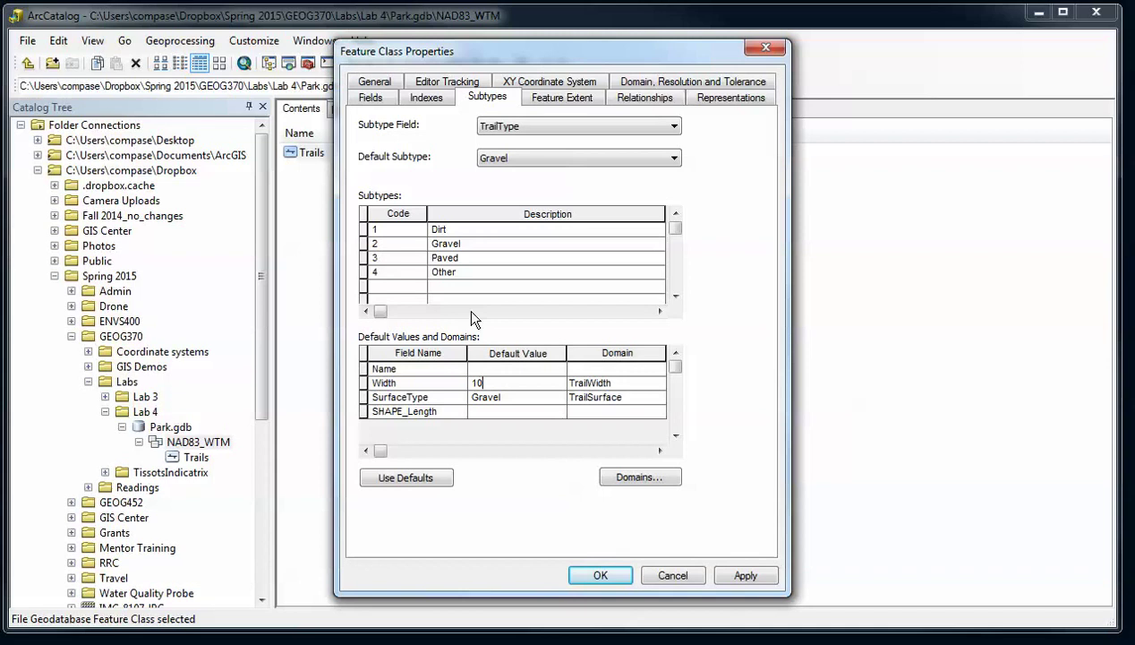
left_click(453, 230)
left_click(450, 243)
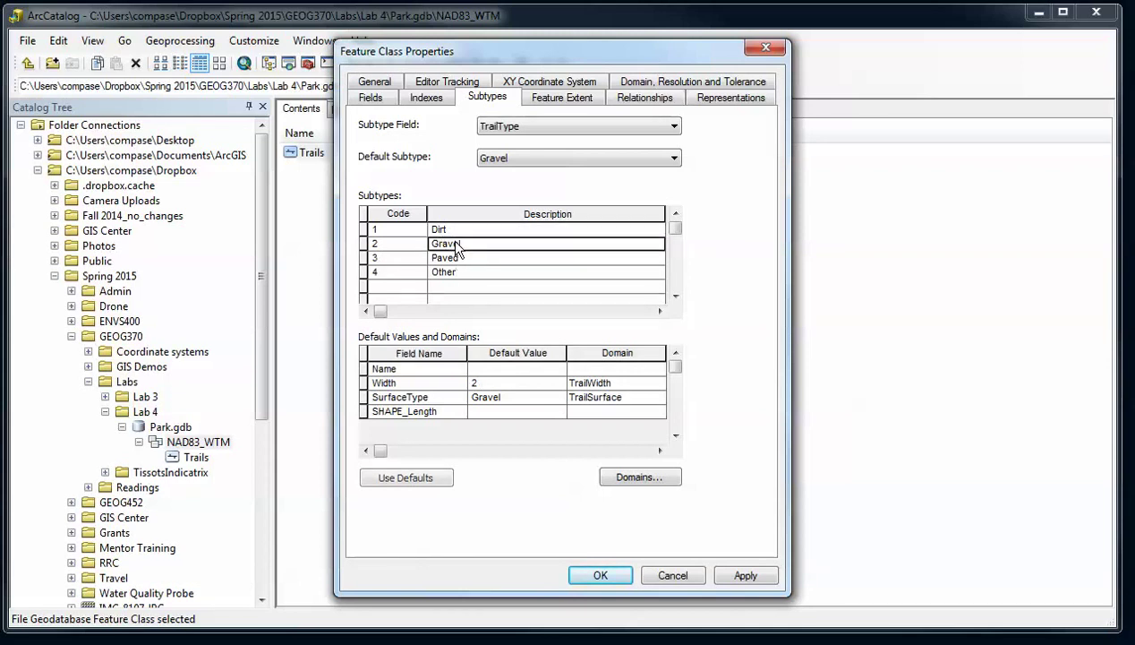
left_click(473, 383)
left_click(472, 382)
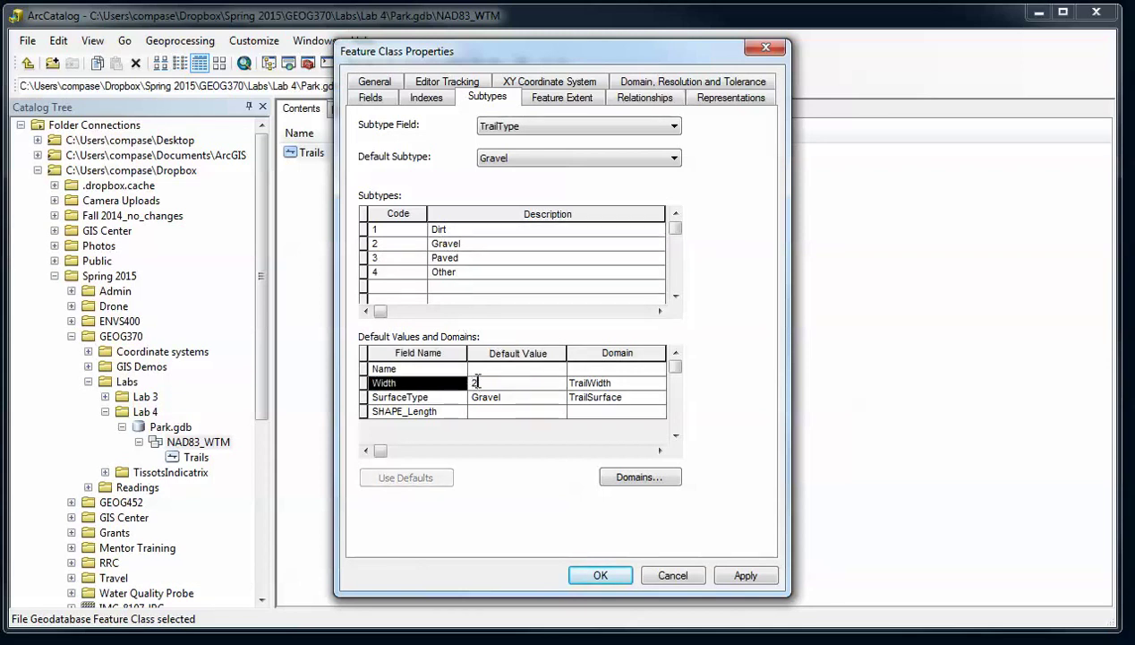
type("4")
Set default SurfaceType to Paved for Paved, Other for Other, and Dirt for Dirt.
left_click(474, 258)
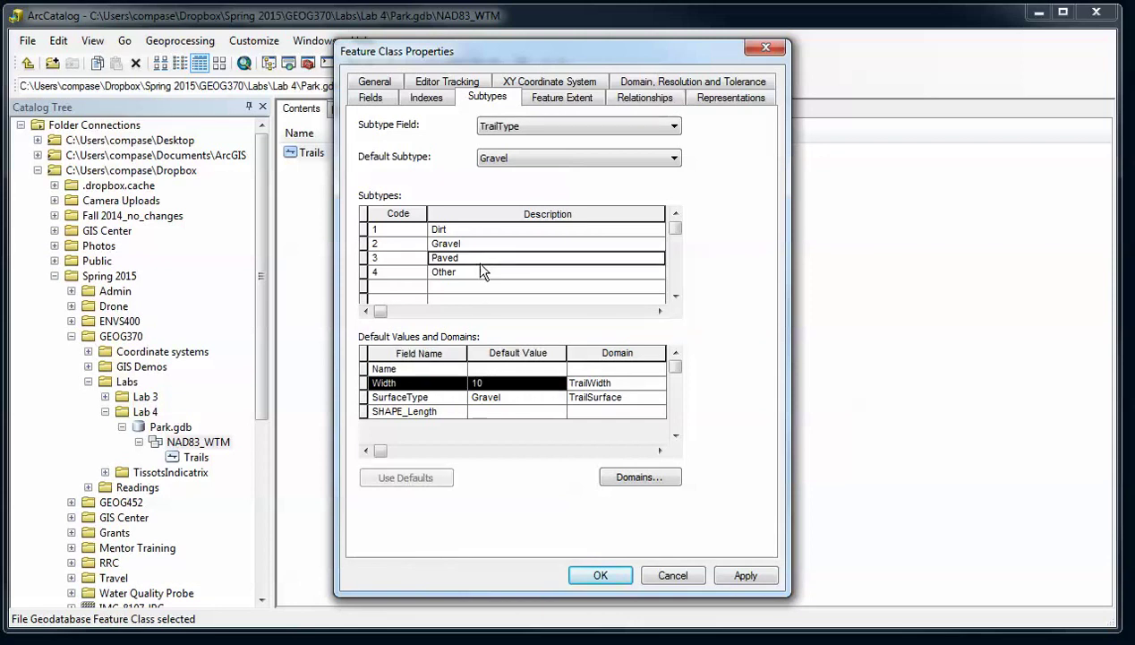
left_click(494, 396)
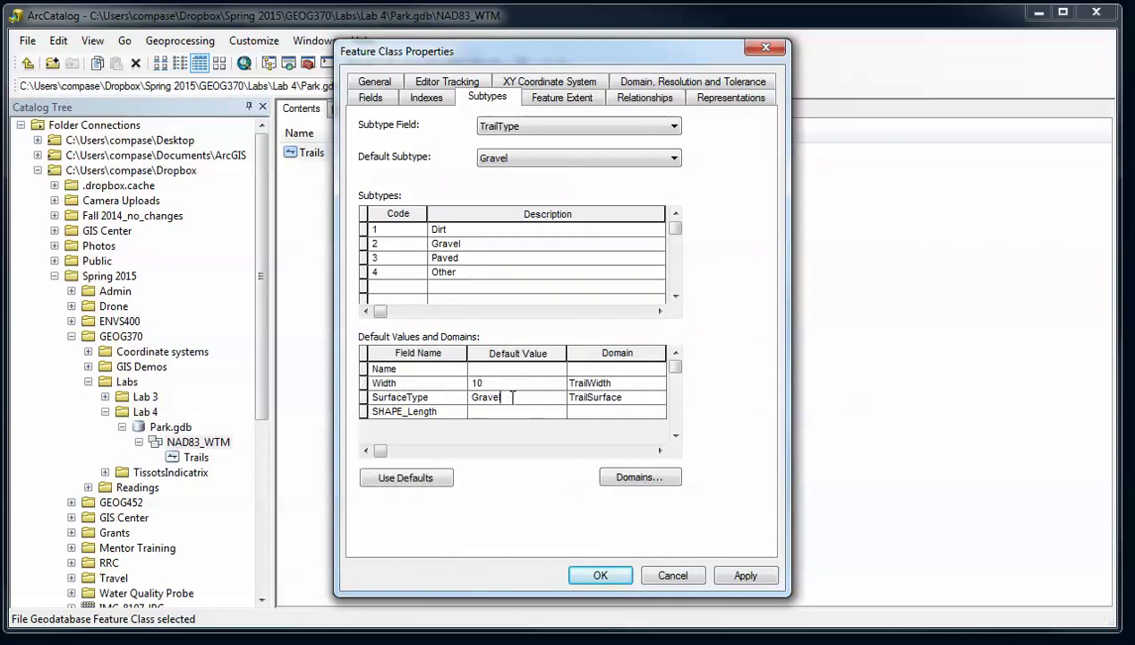
left_click_drag(505, 397, 465, 400)
type("Paved")
left_click(438, 272)
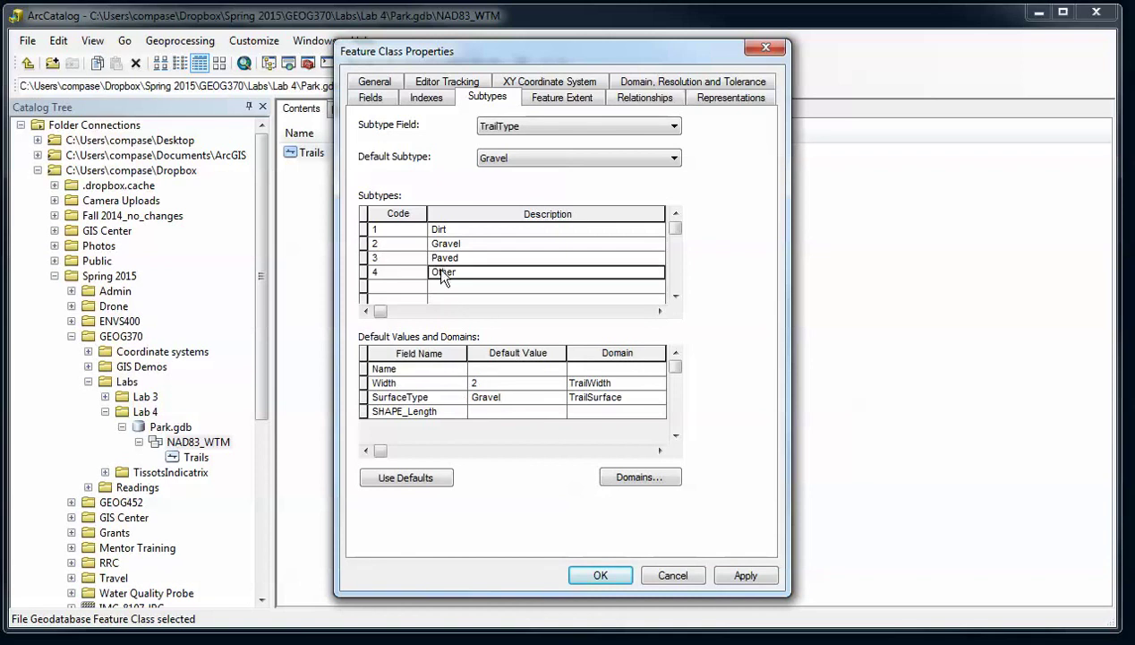
left_click(486, 396)
left_click_drag(500, 397, 469, 403)
type("Other")
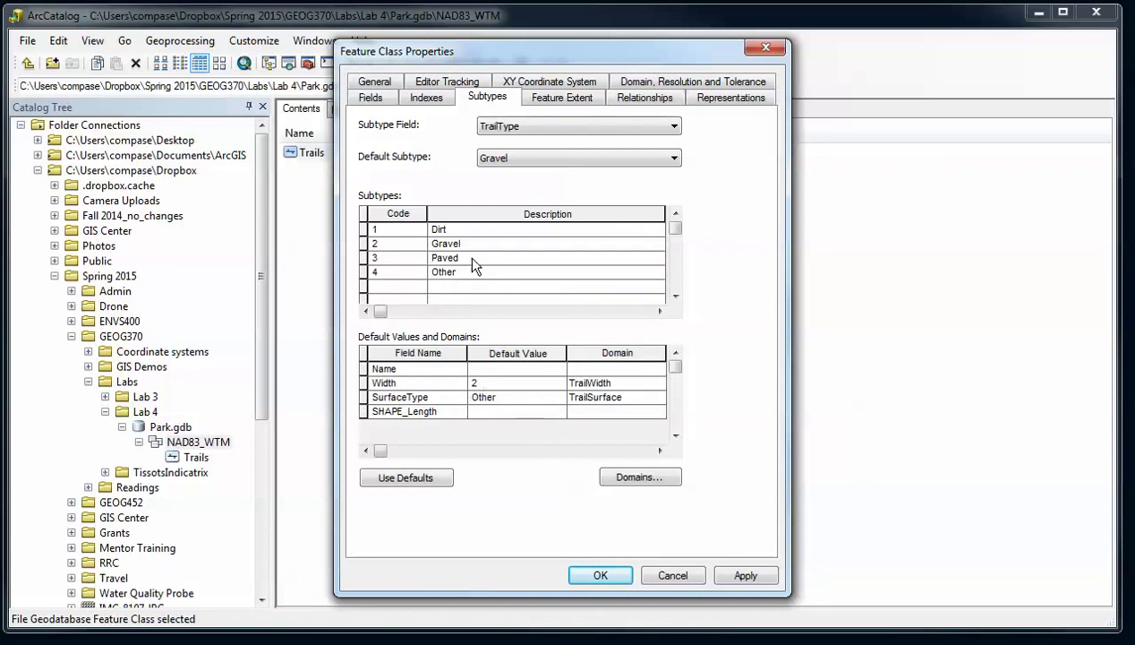
left_click(446, 232)
left_click(509, 396)
left_click_drag(510, 397, 473, 397)
type("Dirt")
left_click(413, 233)
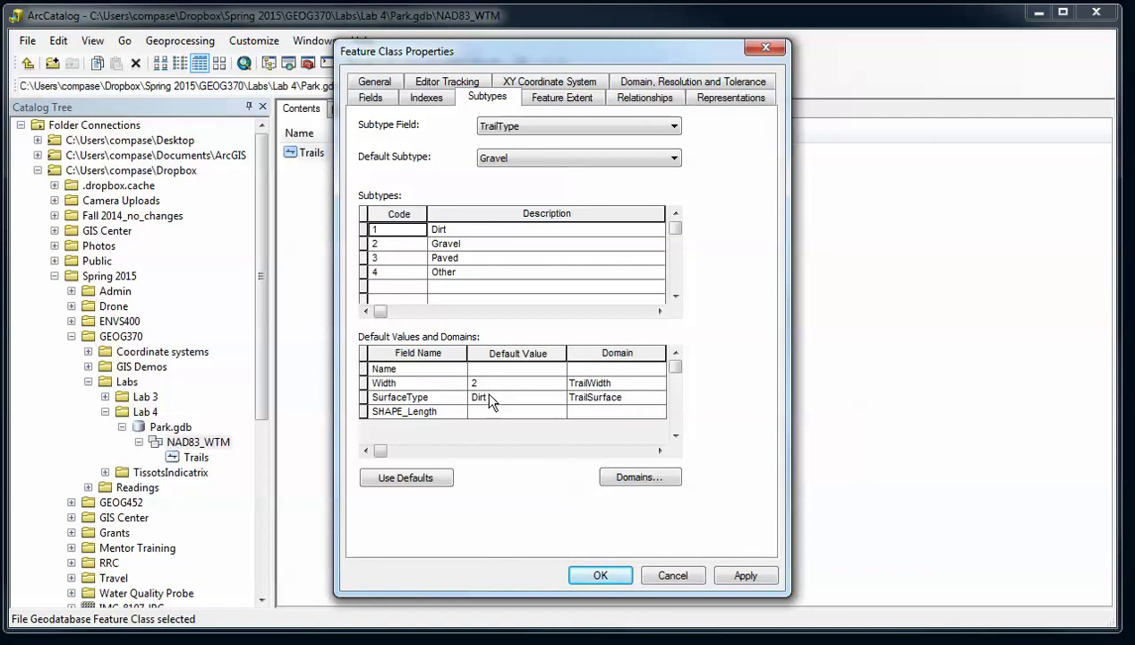
Review the Gravel and Paved defaults and set the Other subtype's default Width to 4.
left_click(475, 243)
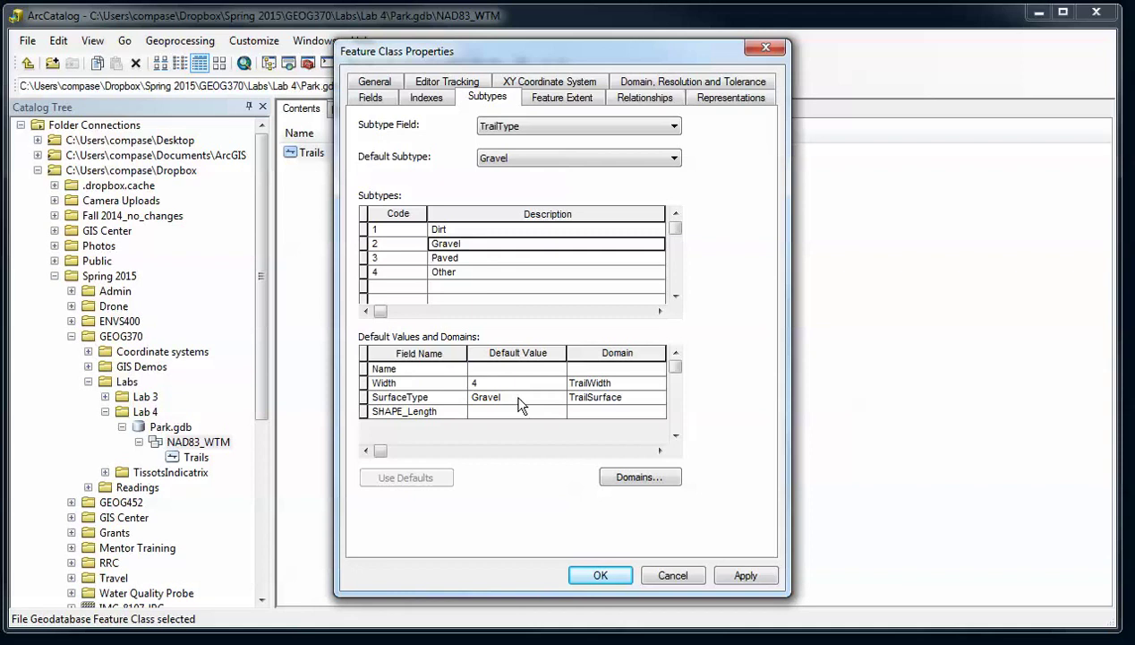
left_click(474, 257)
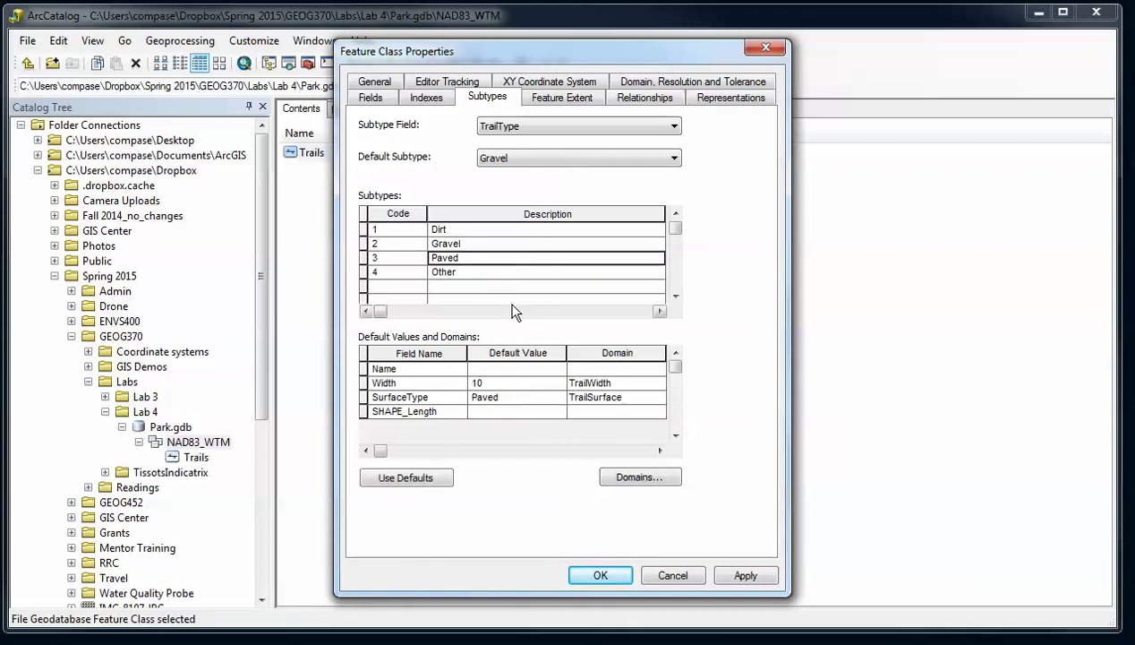
left_click(475, 268)
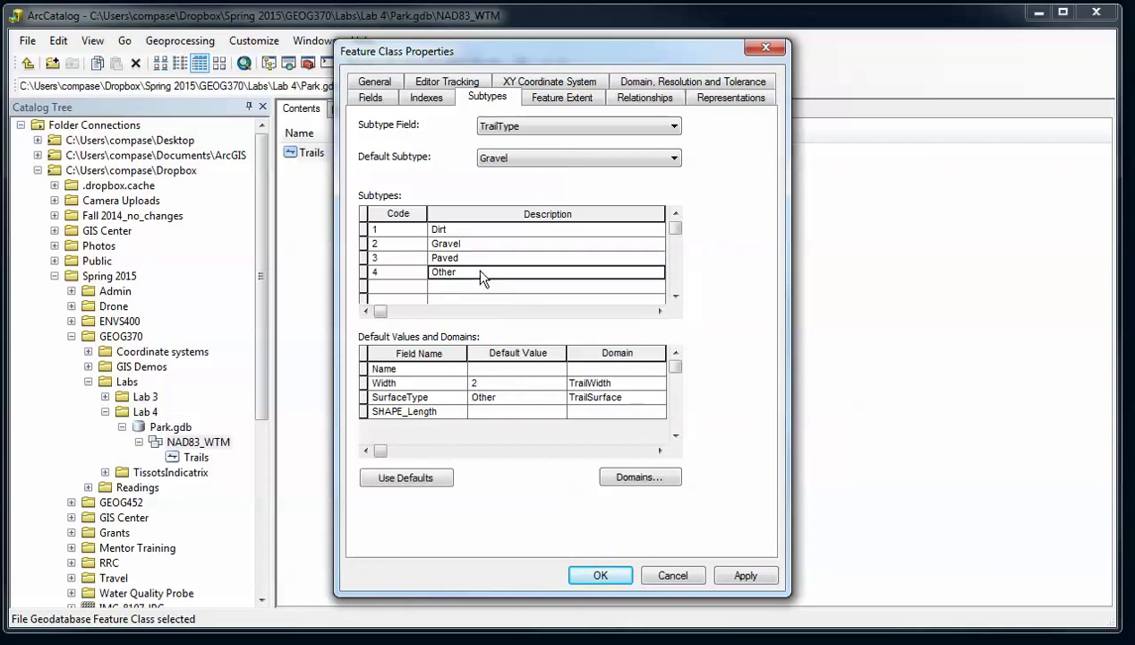
left_click(495, 383)
type("4")
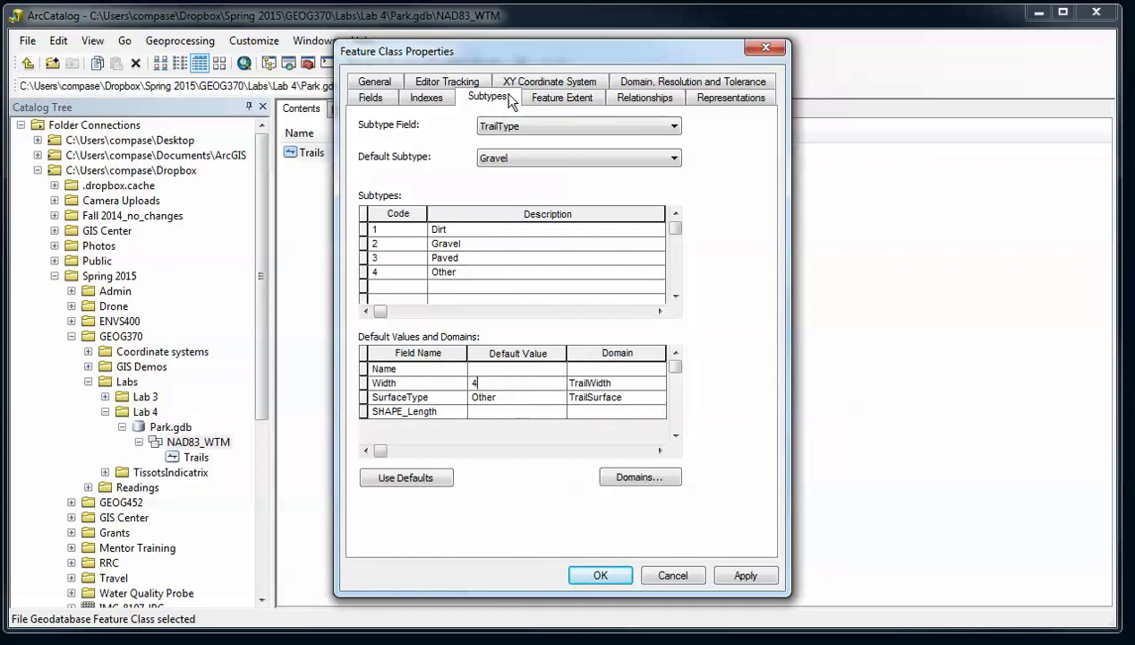
left_click_drag(519, 52, 529, 51)
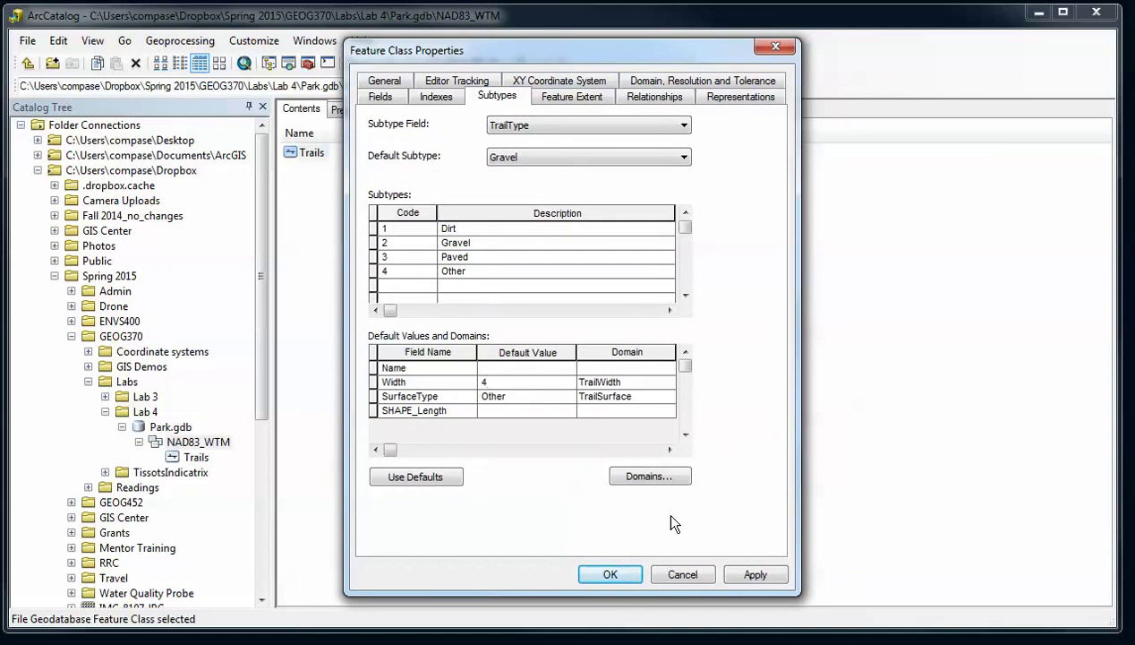
Apply the new TrailType subtype defaults to Trails and close its Feature Class Properties.
left_click(729, 574)
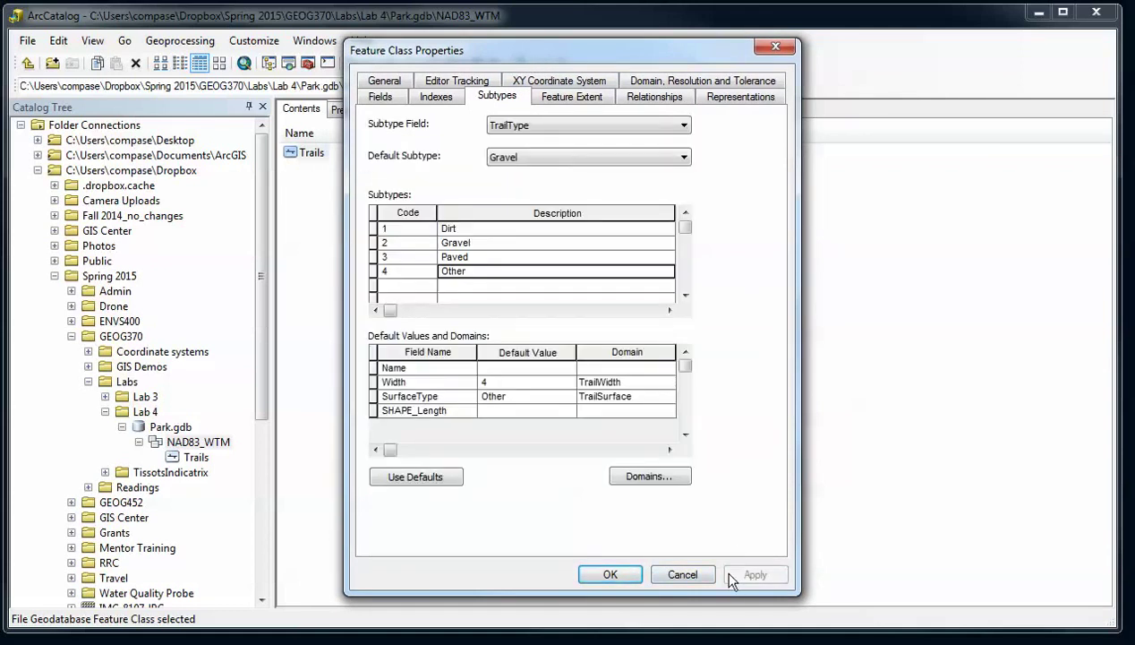
left_click(610, 575)
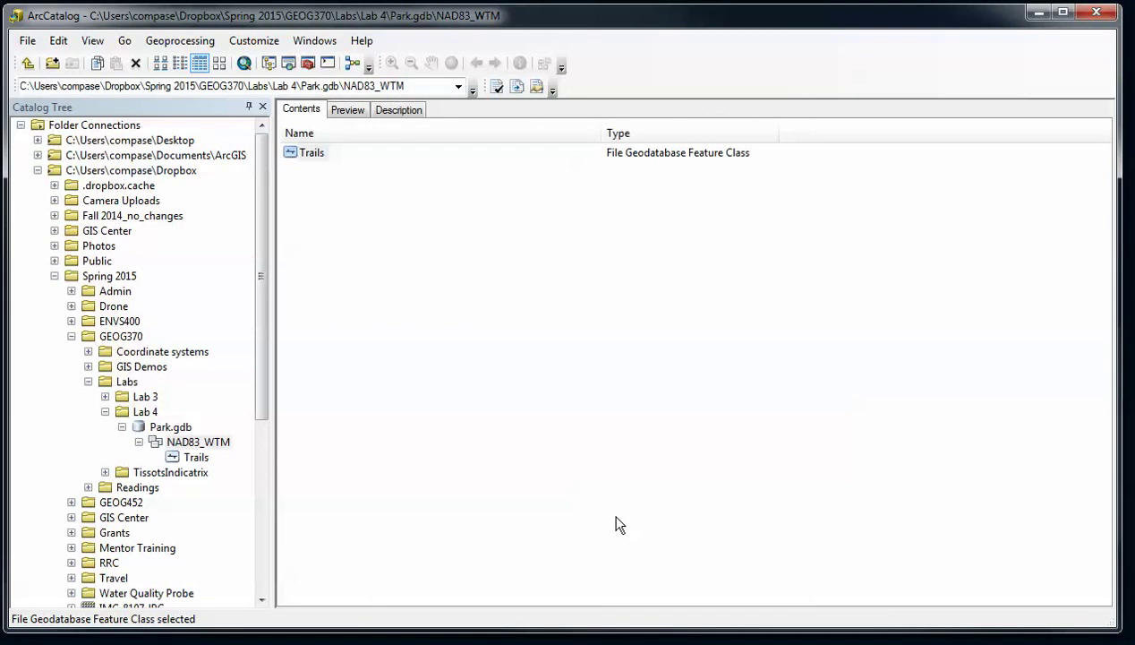